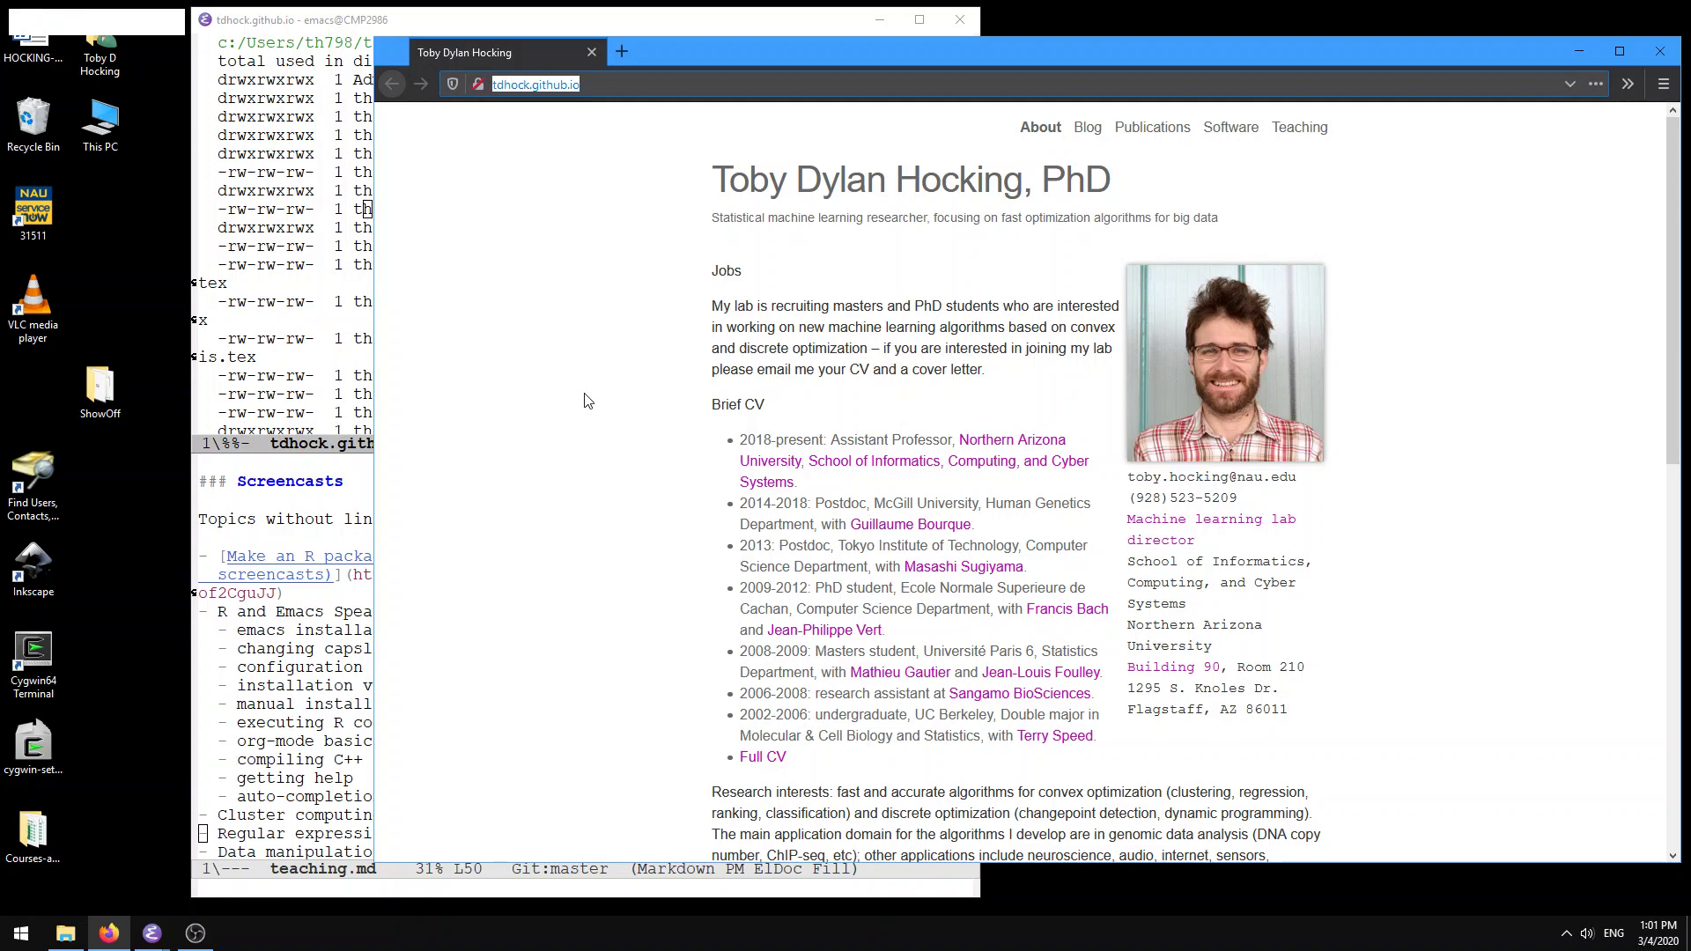
Step: Search the web for "gnu emacs" and open the official GNU Emacs project page
type("gnu emacs")
key("Return")
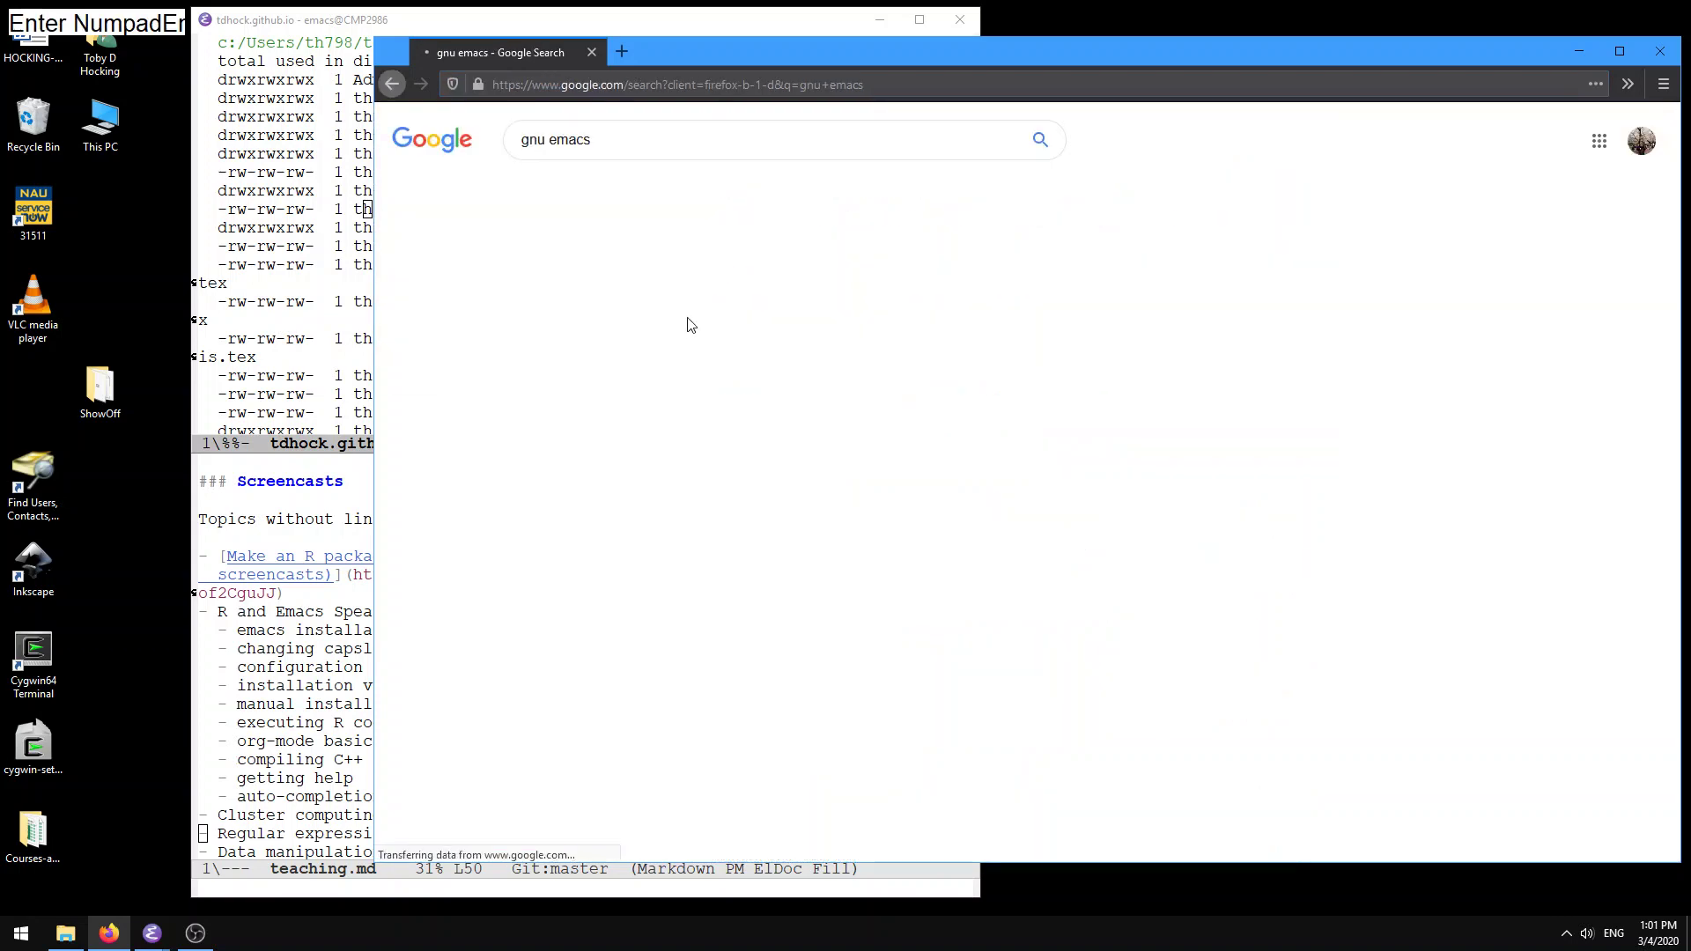
left_click(767, 291)
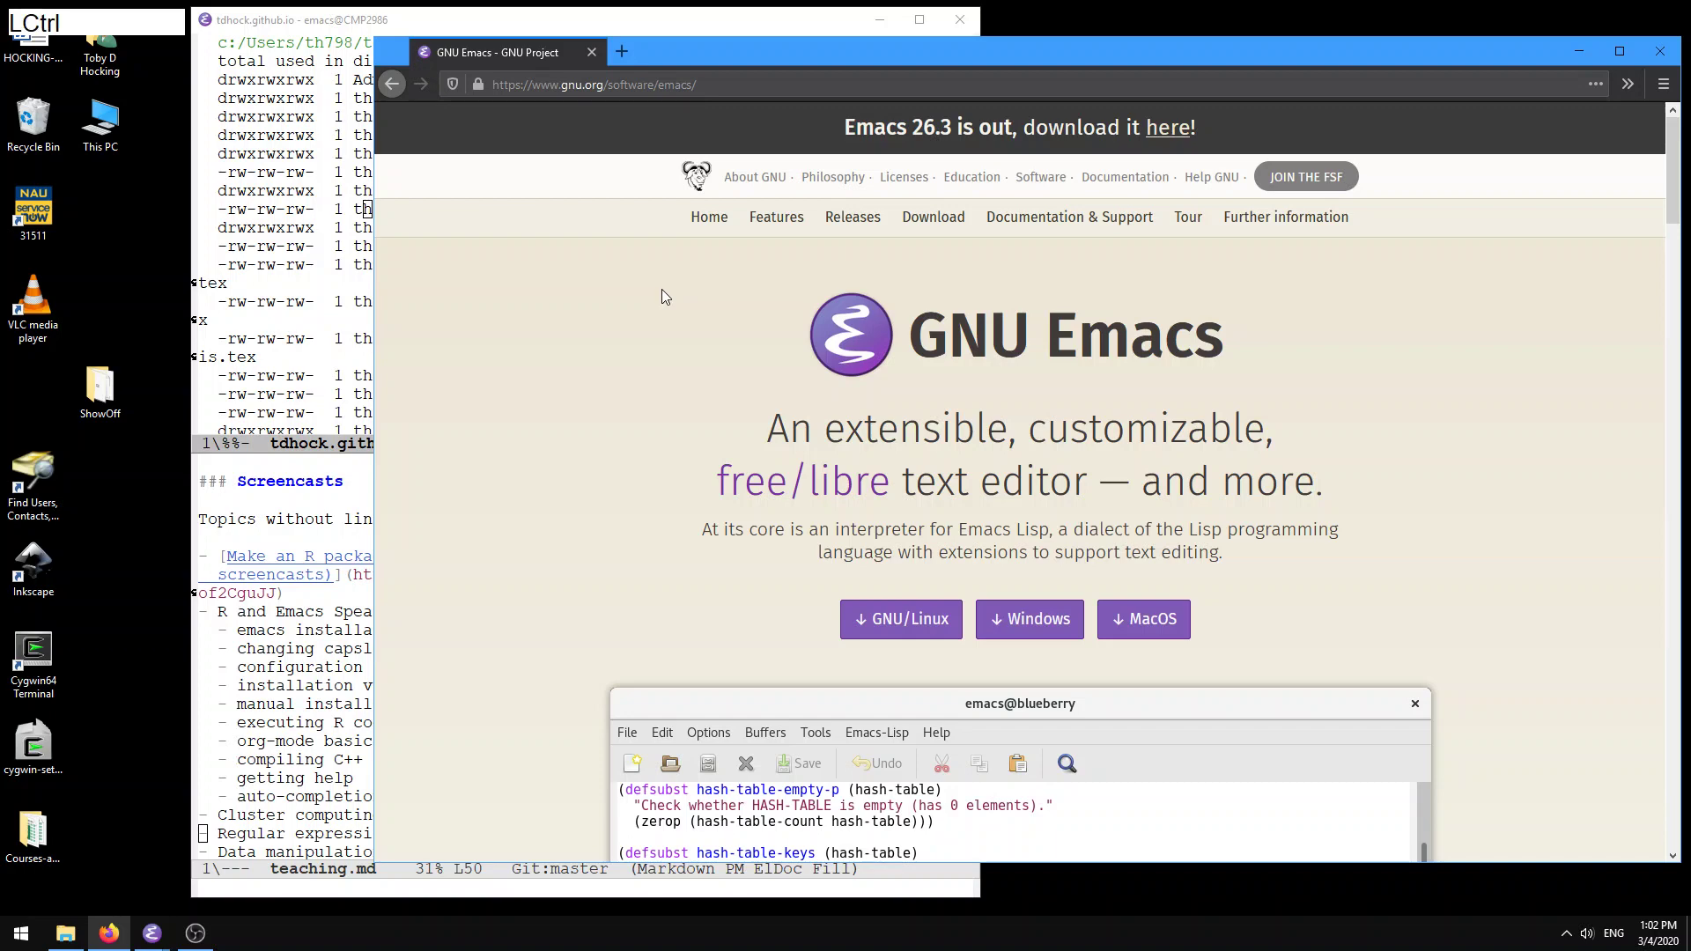
Step: Search the web for "install emacs ubuntu" and read the installation commands in UbuntuHandbook's GNU Emacs 26.1 guide
key("ctrl+l")
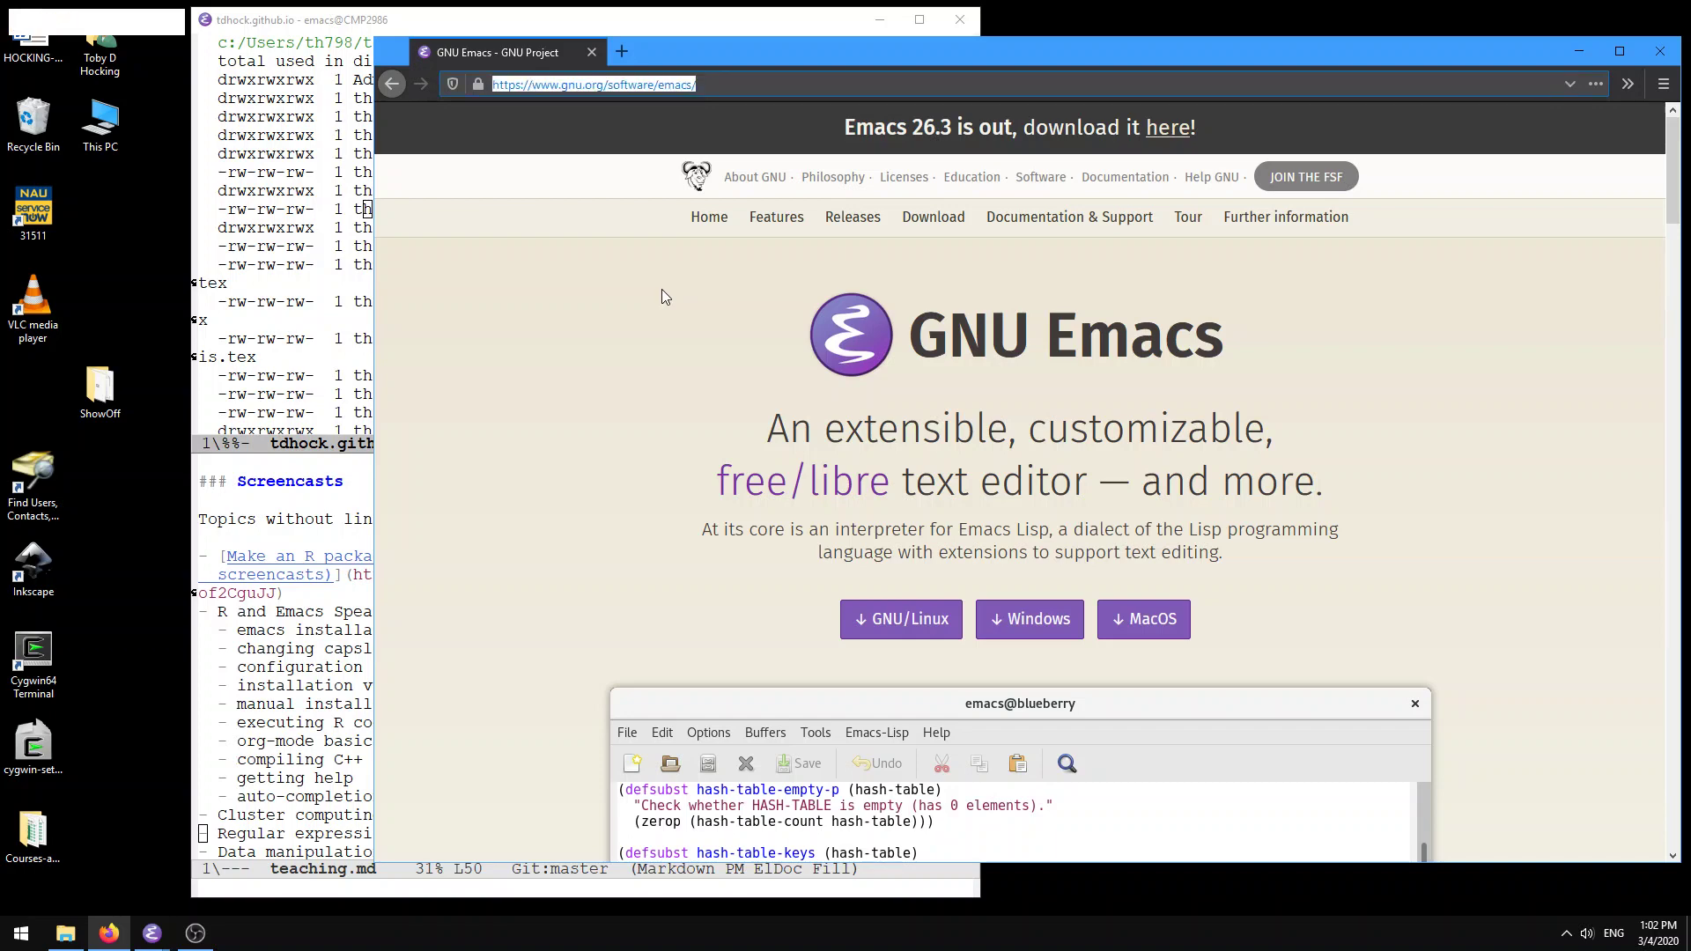
type("install")
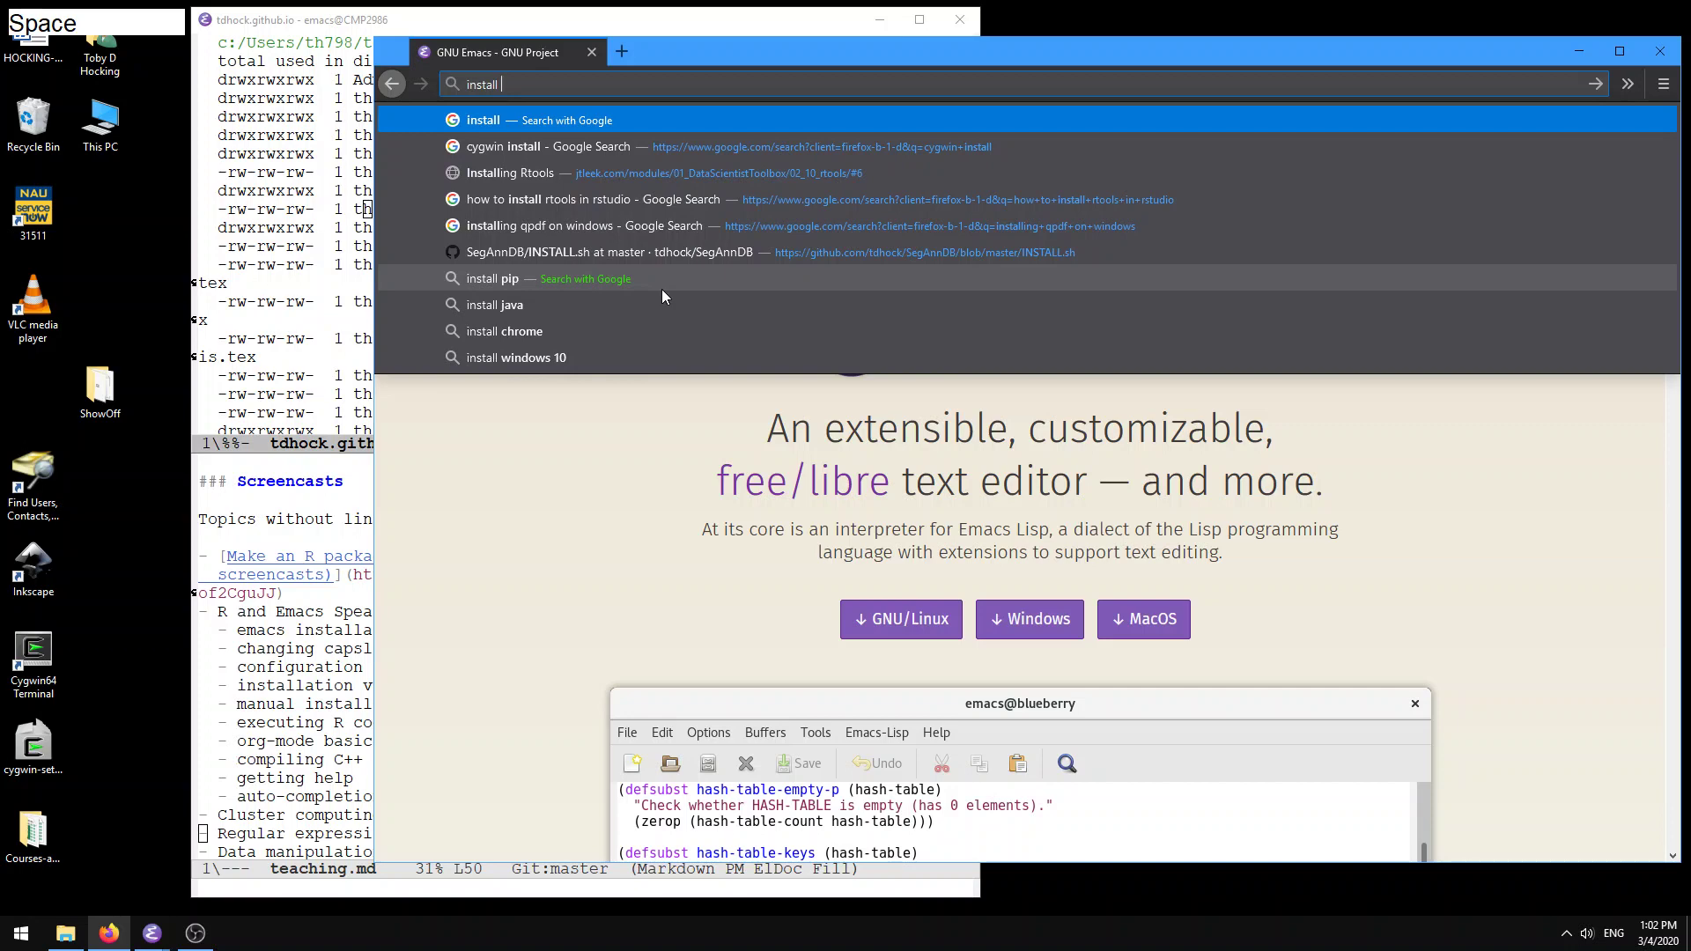
type(" emacs ")
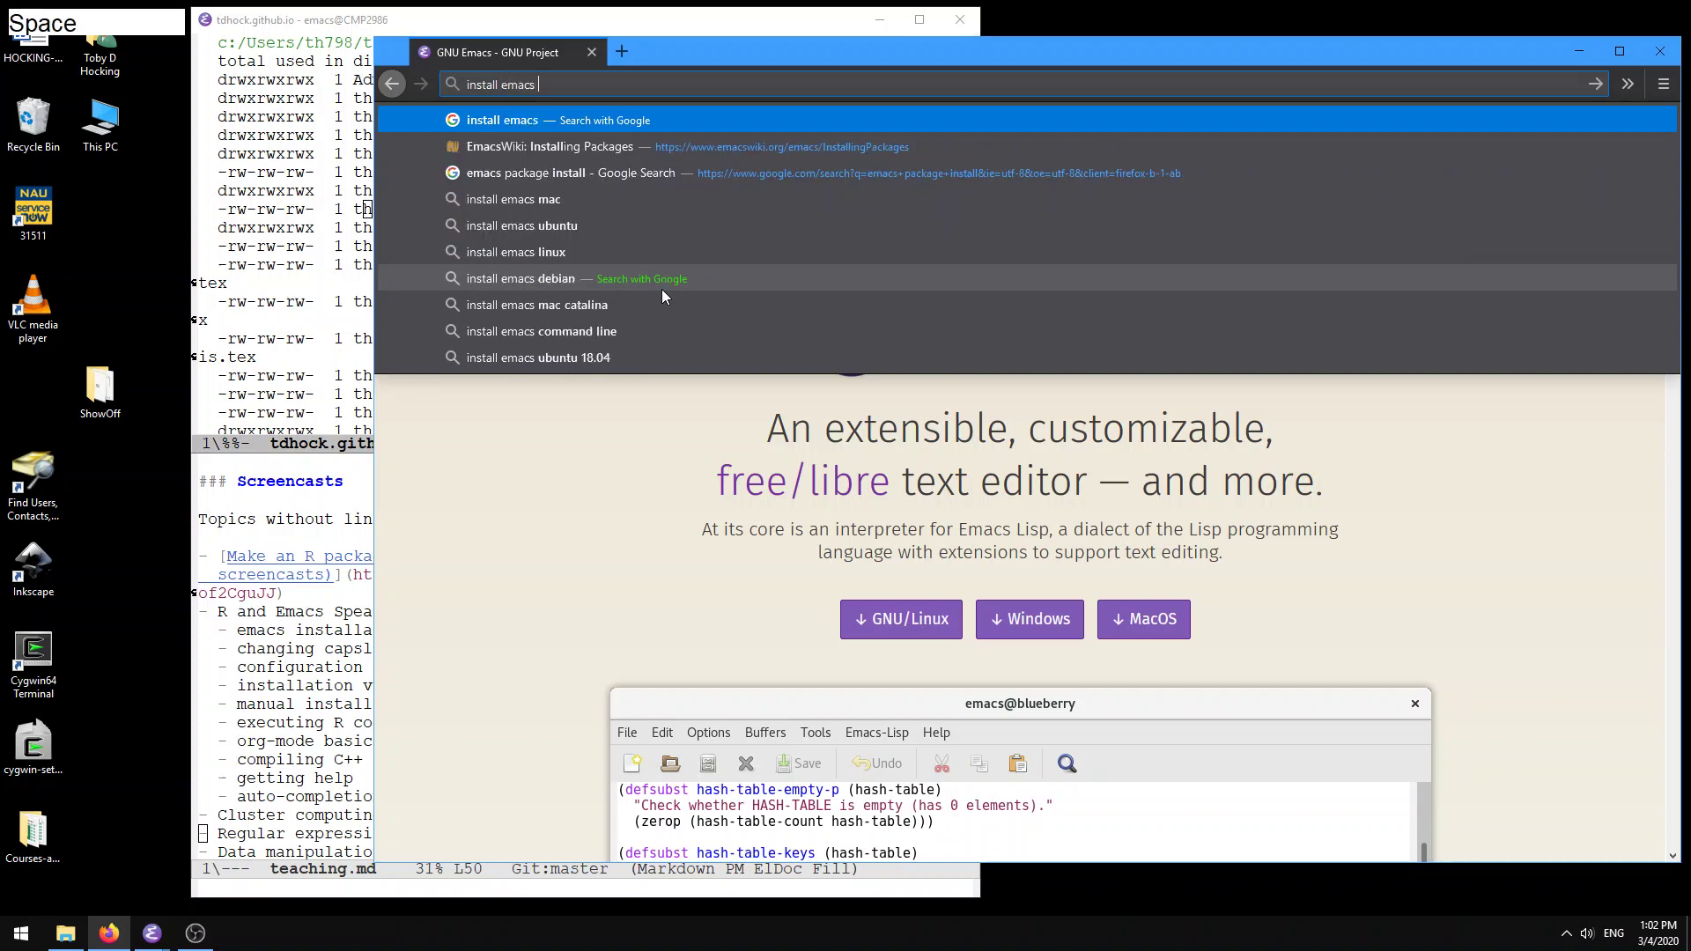
type("ubuntu")
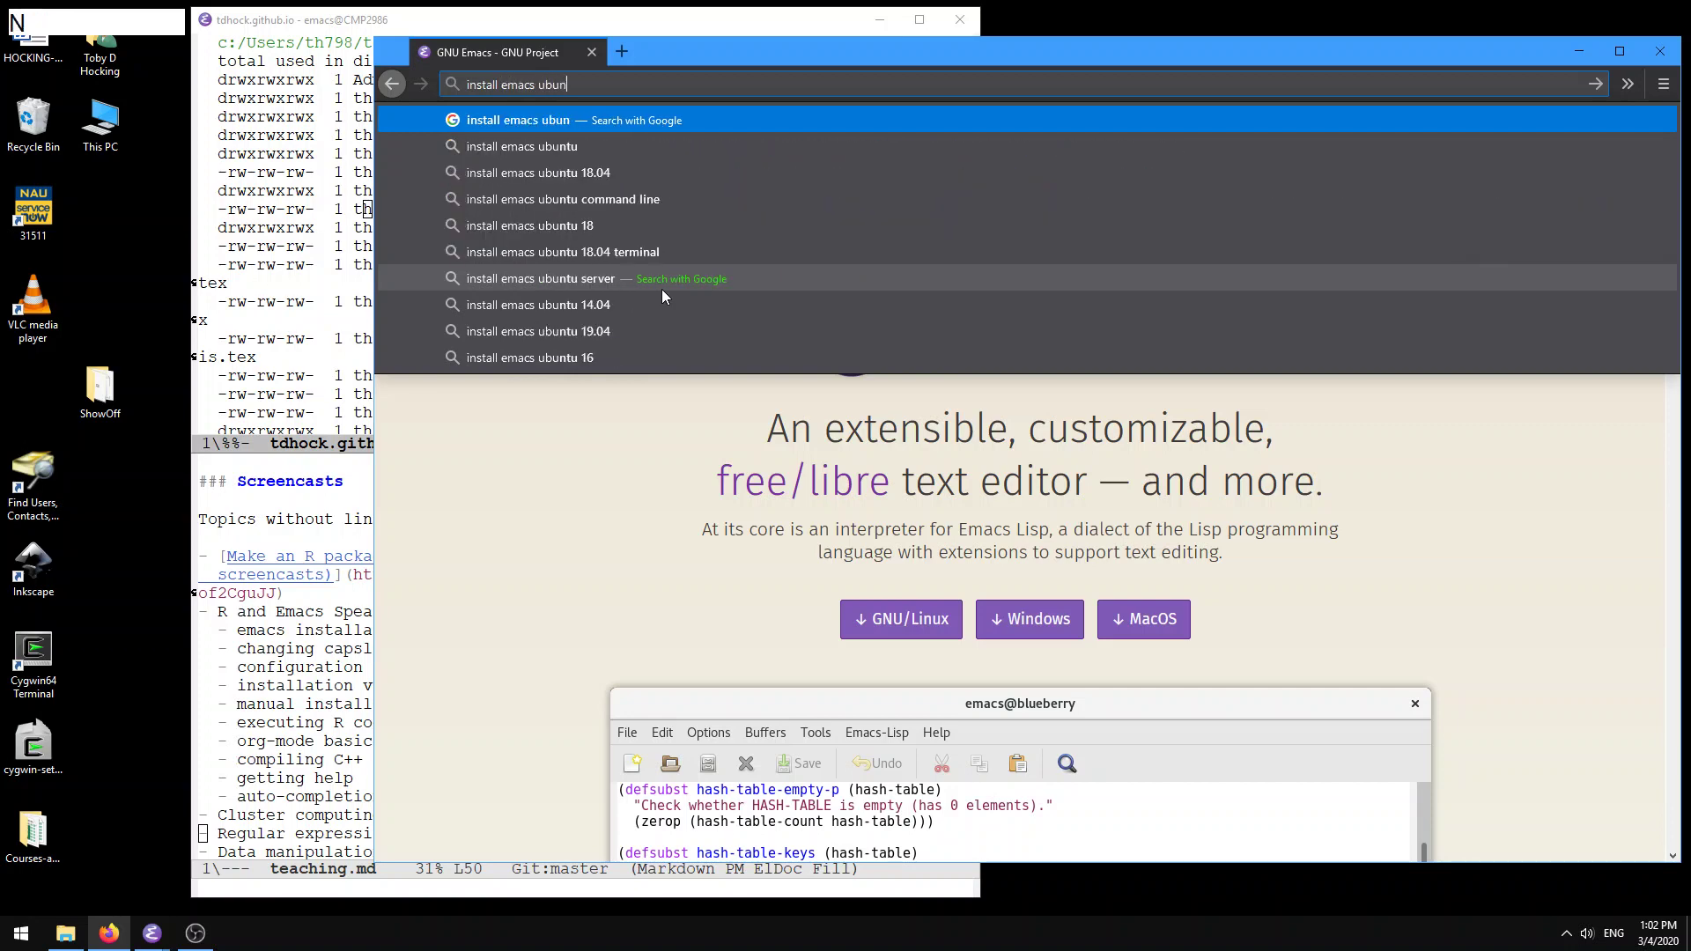
key("Return")
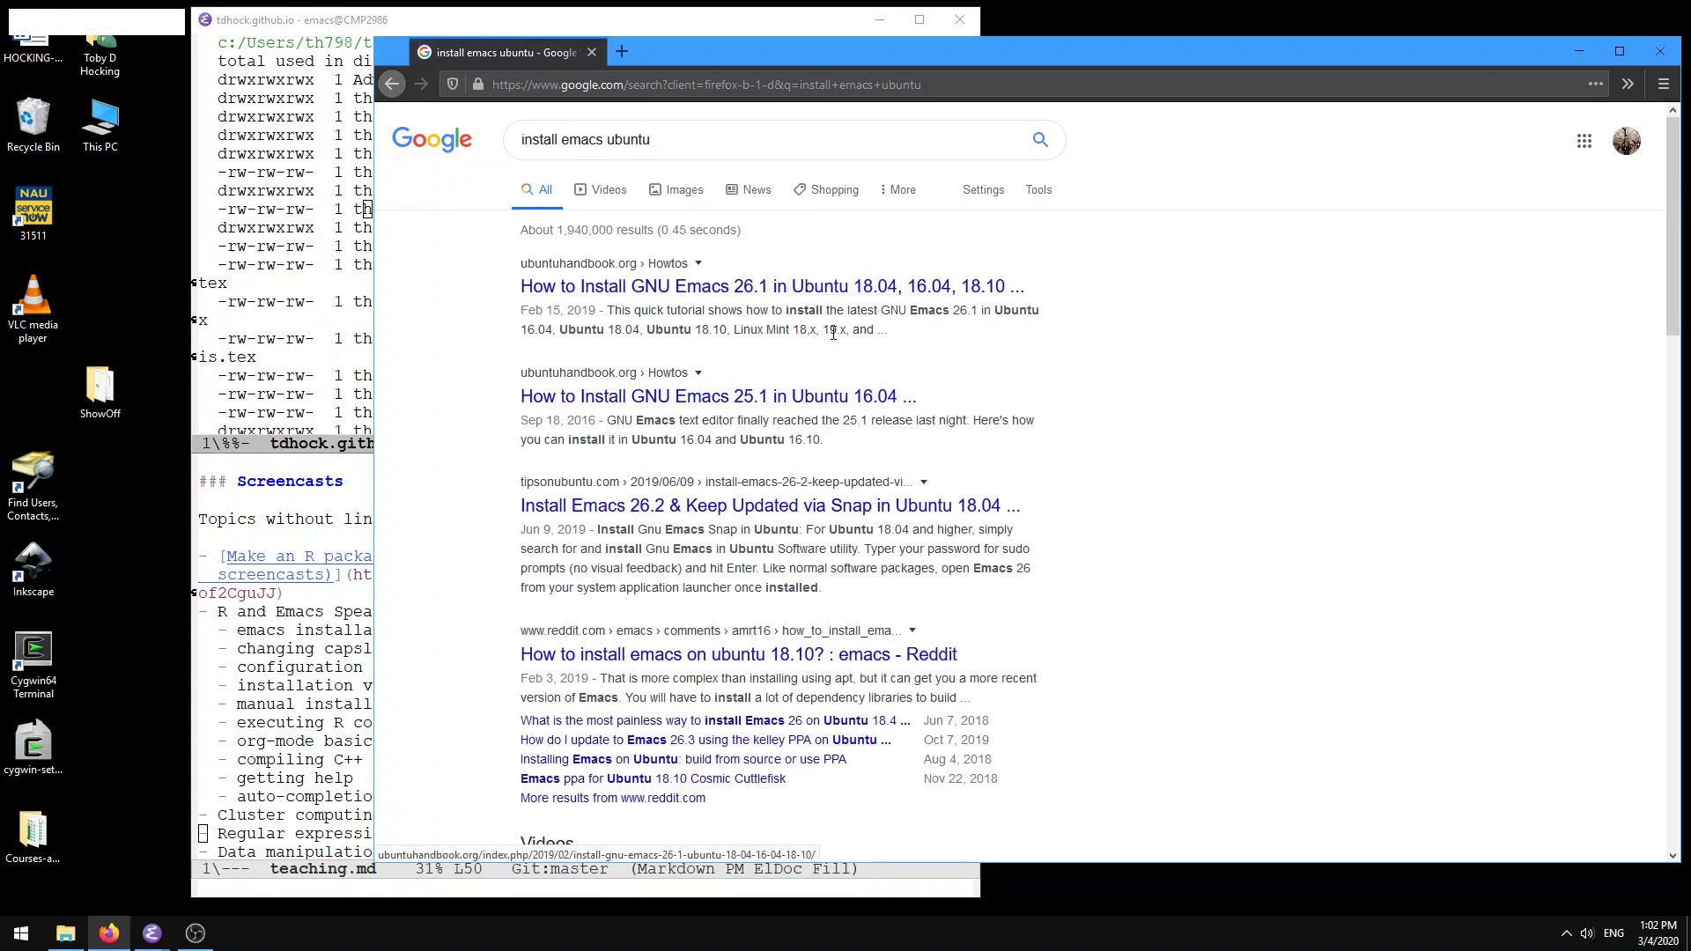
left_click(746, 296)
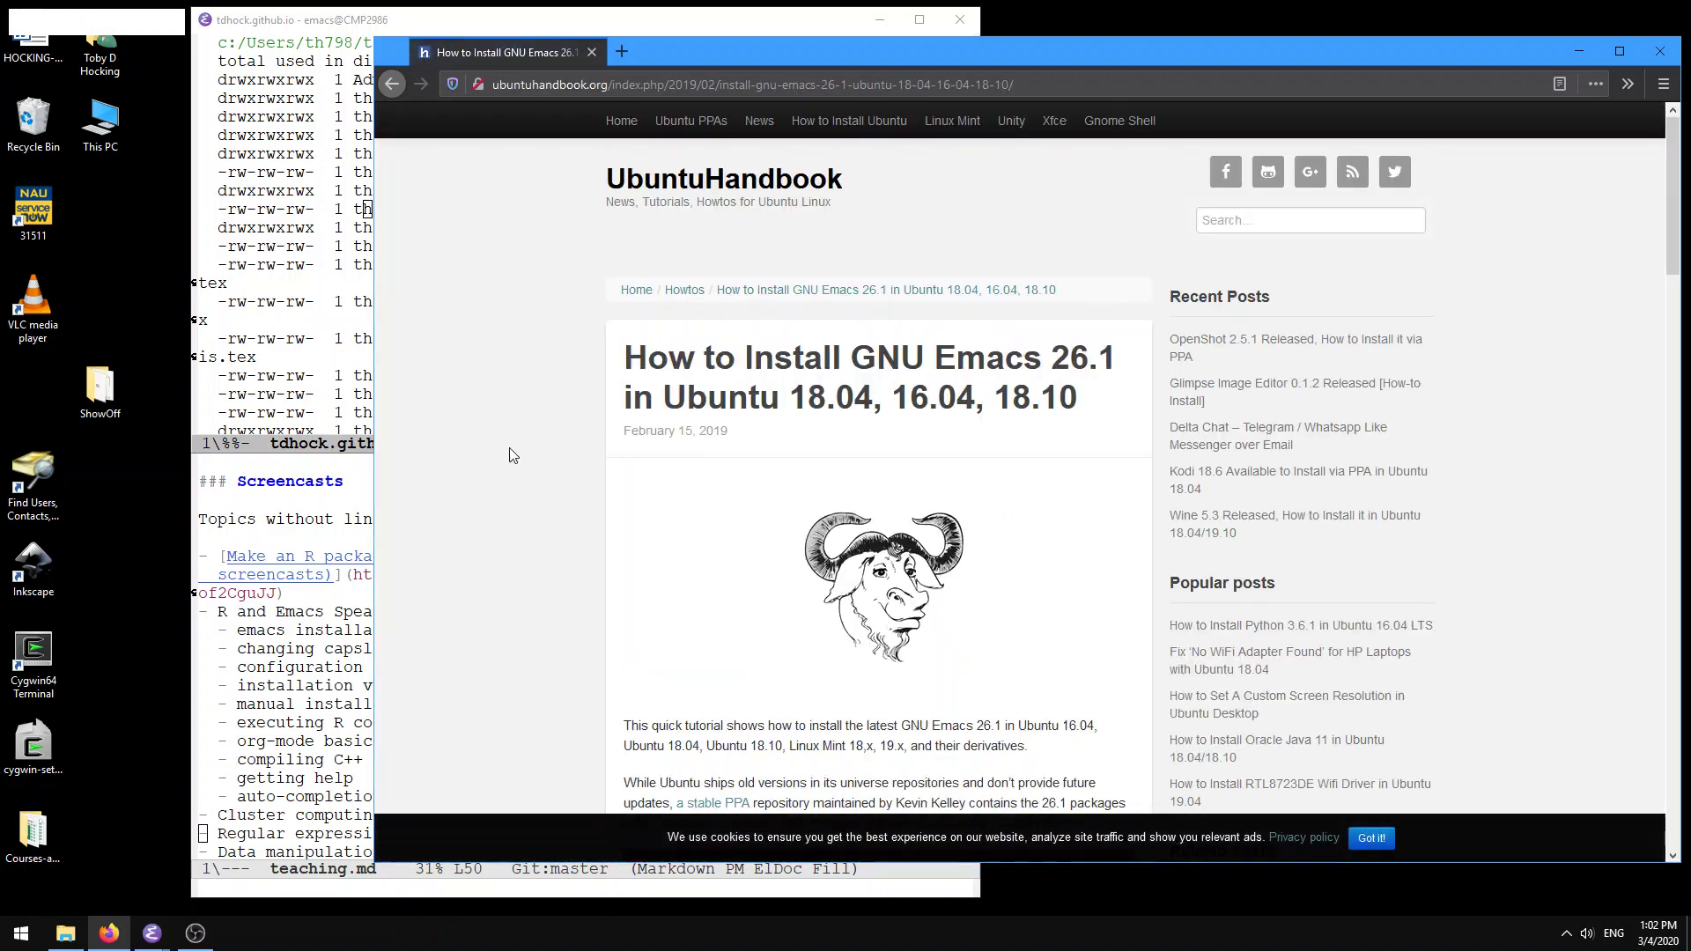
scroll(500, 446, "down", 4)
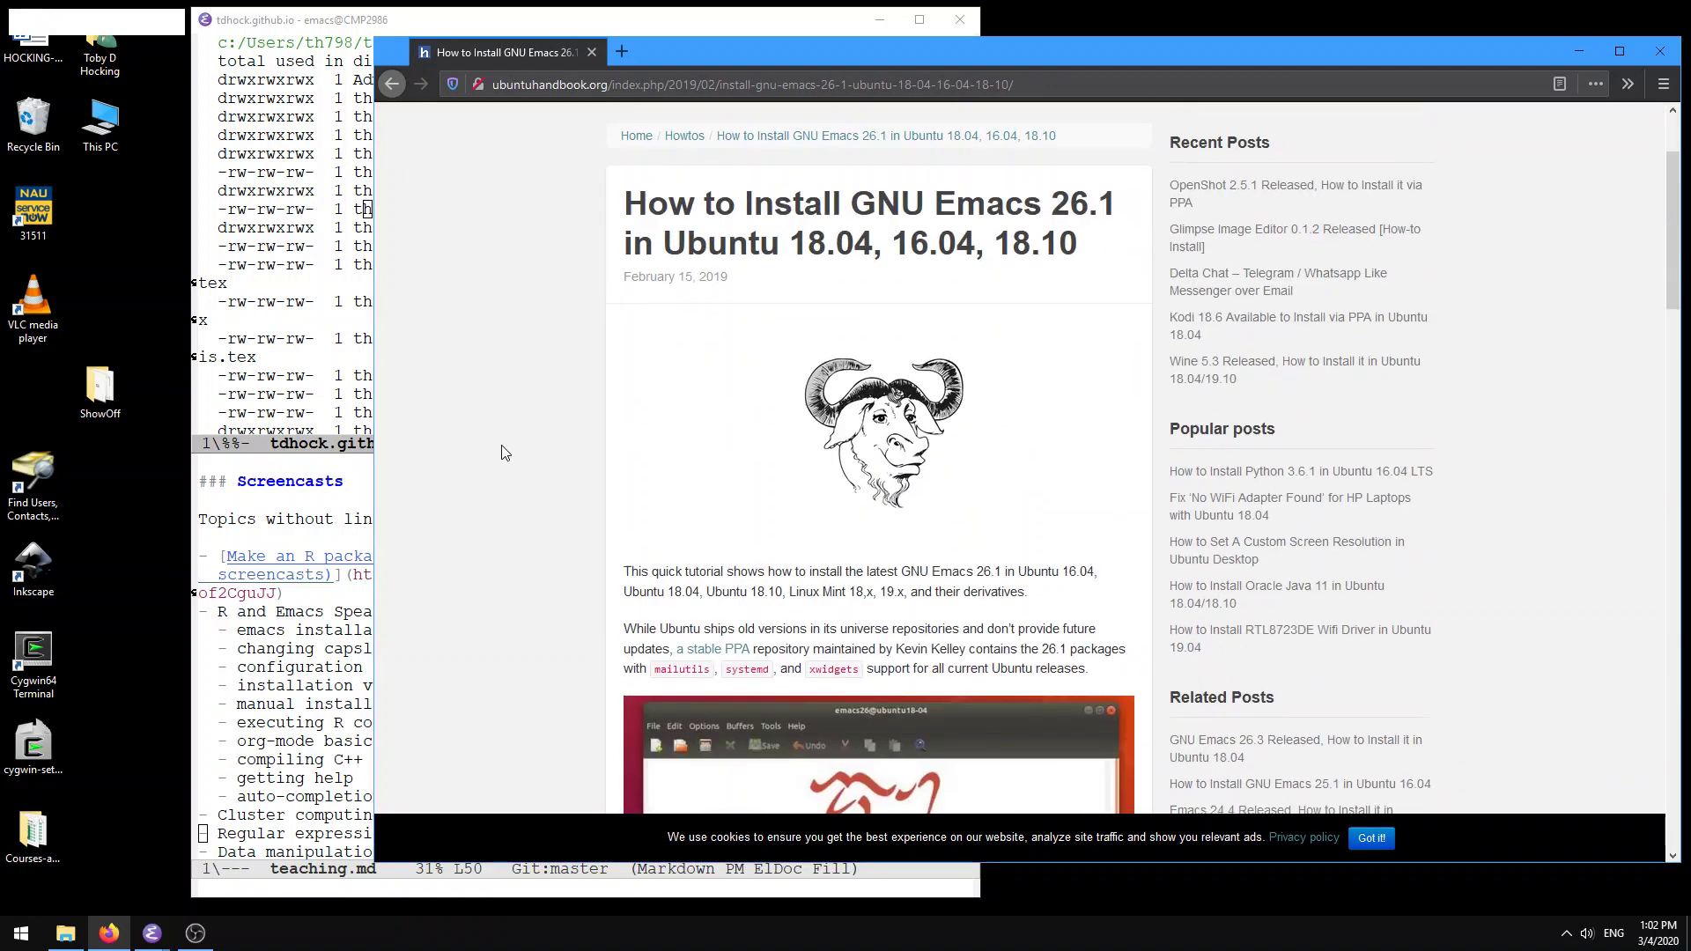
scroll(501, 441, "down", 3)
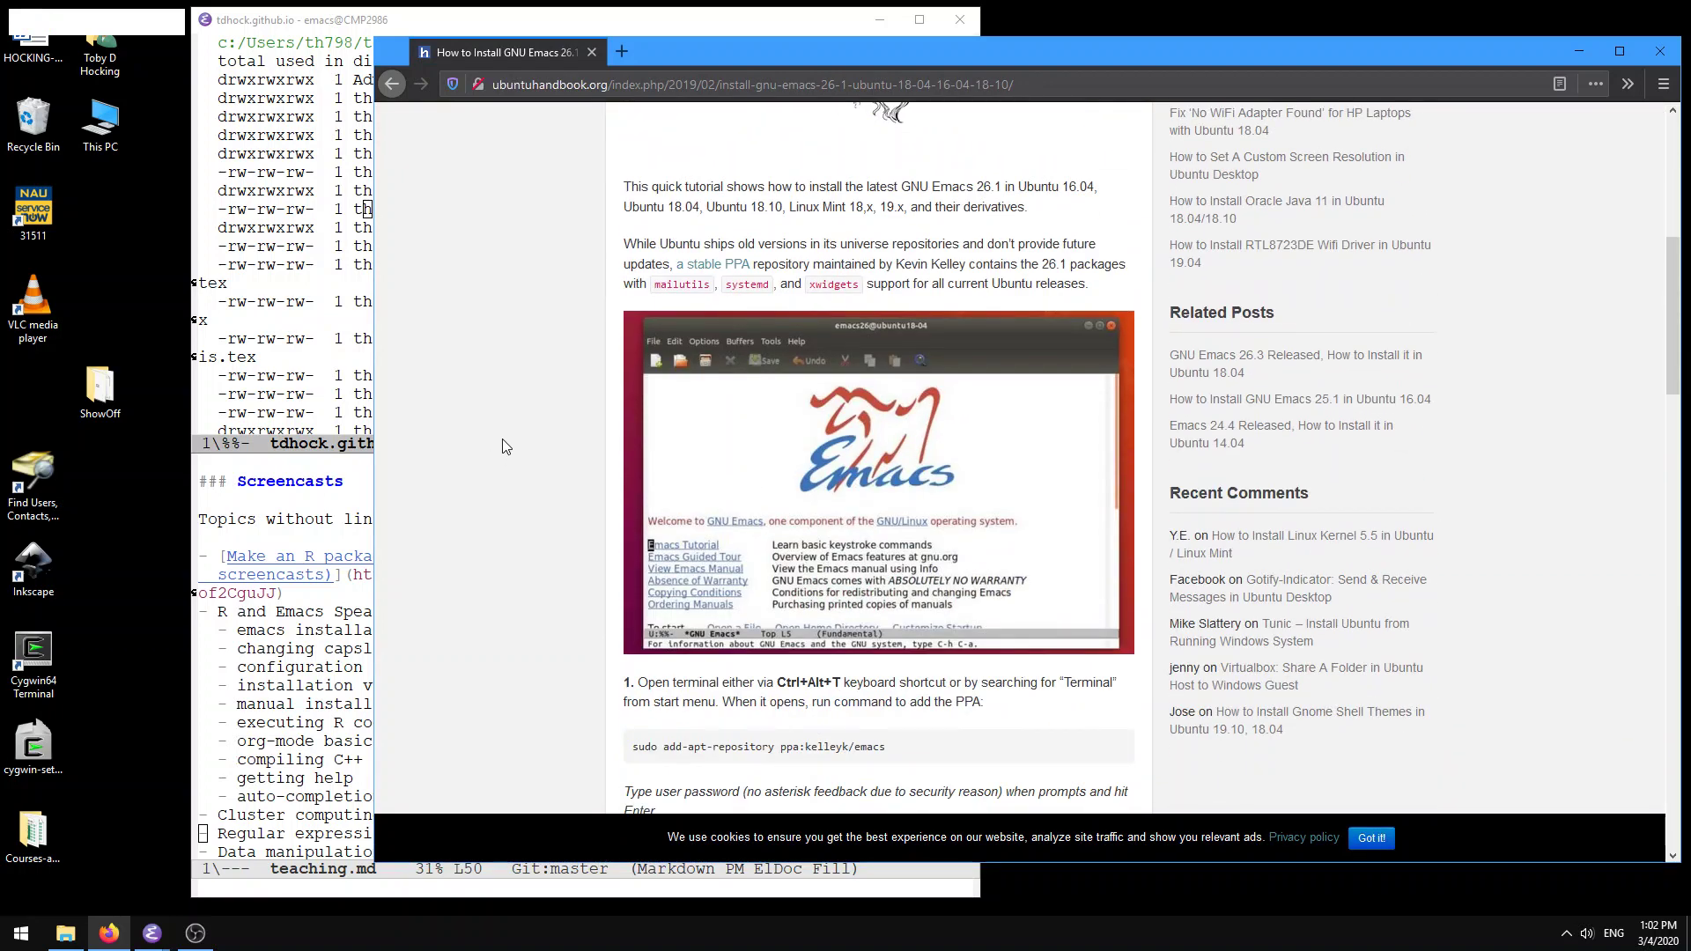
scroll(502, 440, "down", 2)
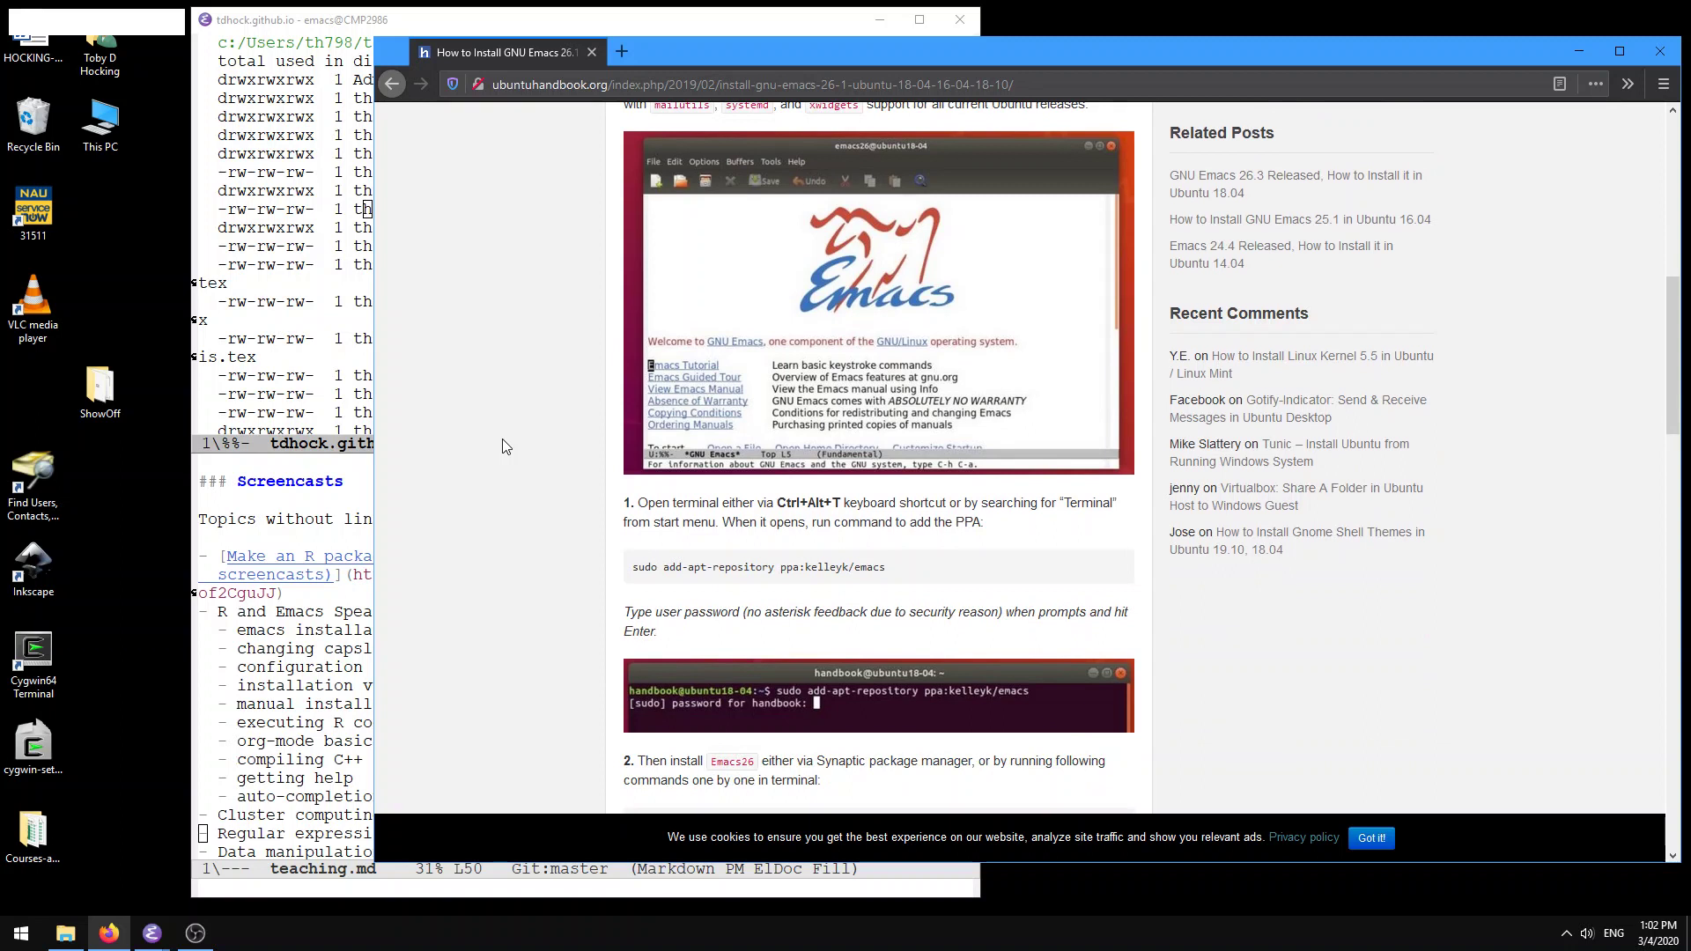
scroll(502, 439, "down", 2)
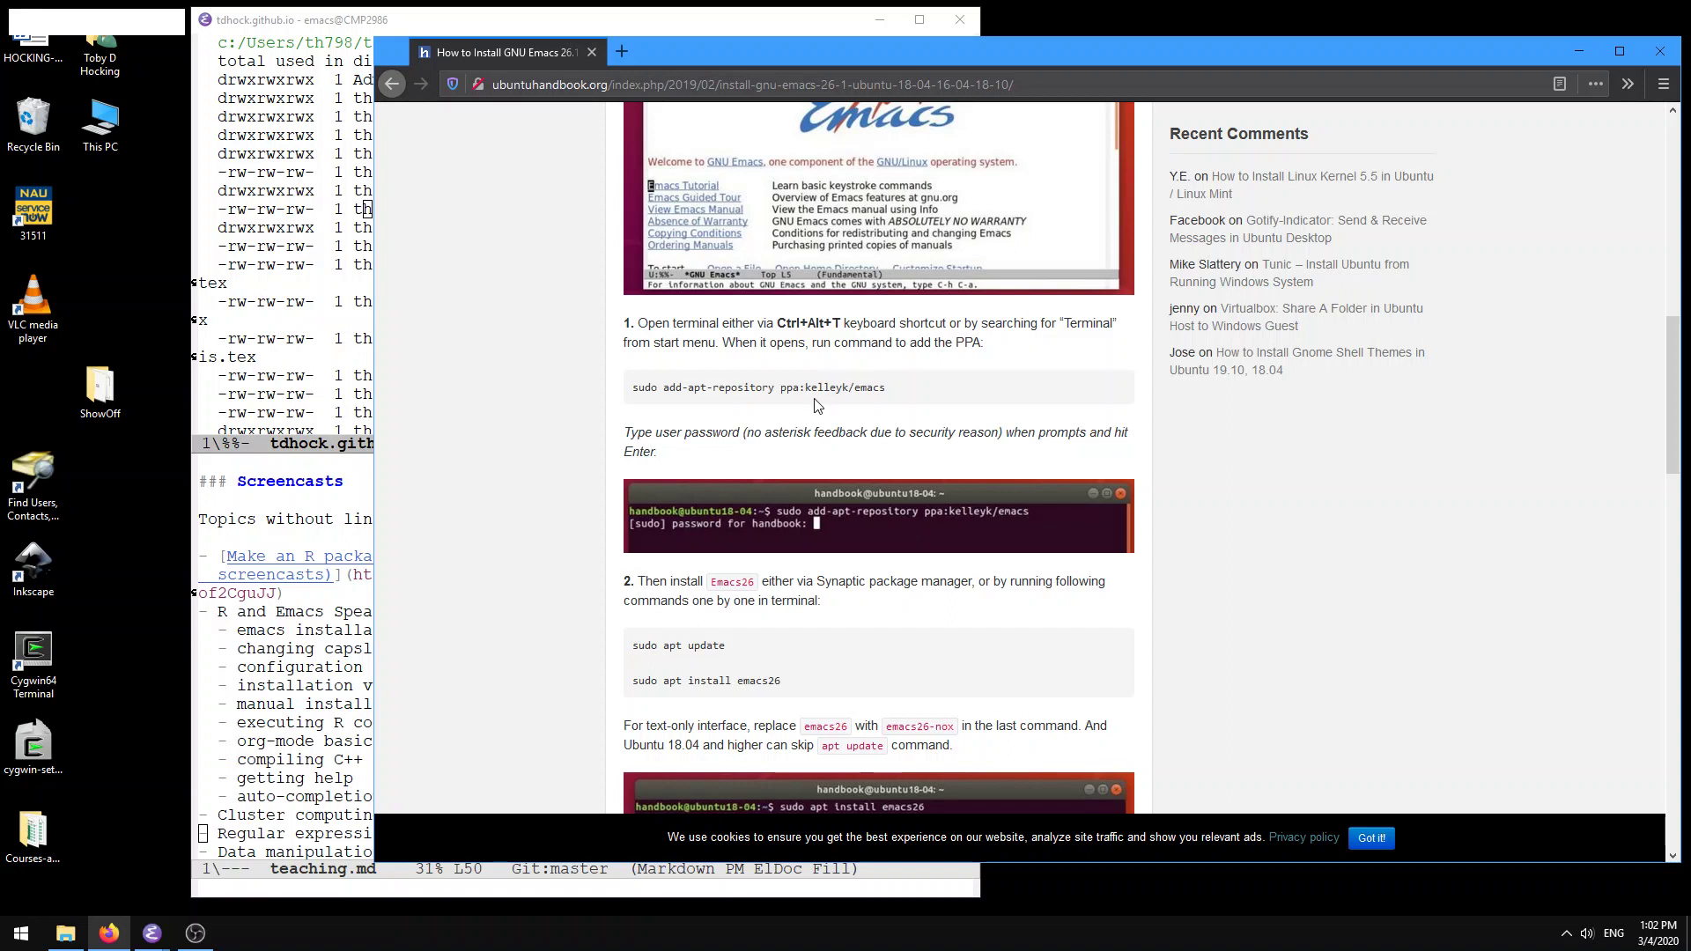
Step: Search the web for the distribution author's surname plus "emacs" and open the Emacs Modified for Windows page
key("ctrl")
key("ctrl+l")
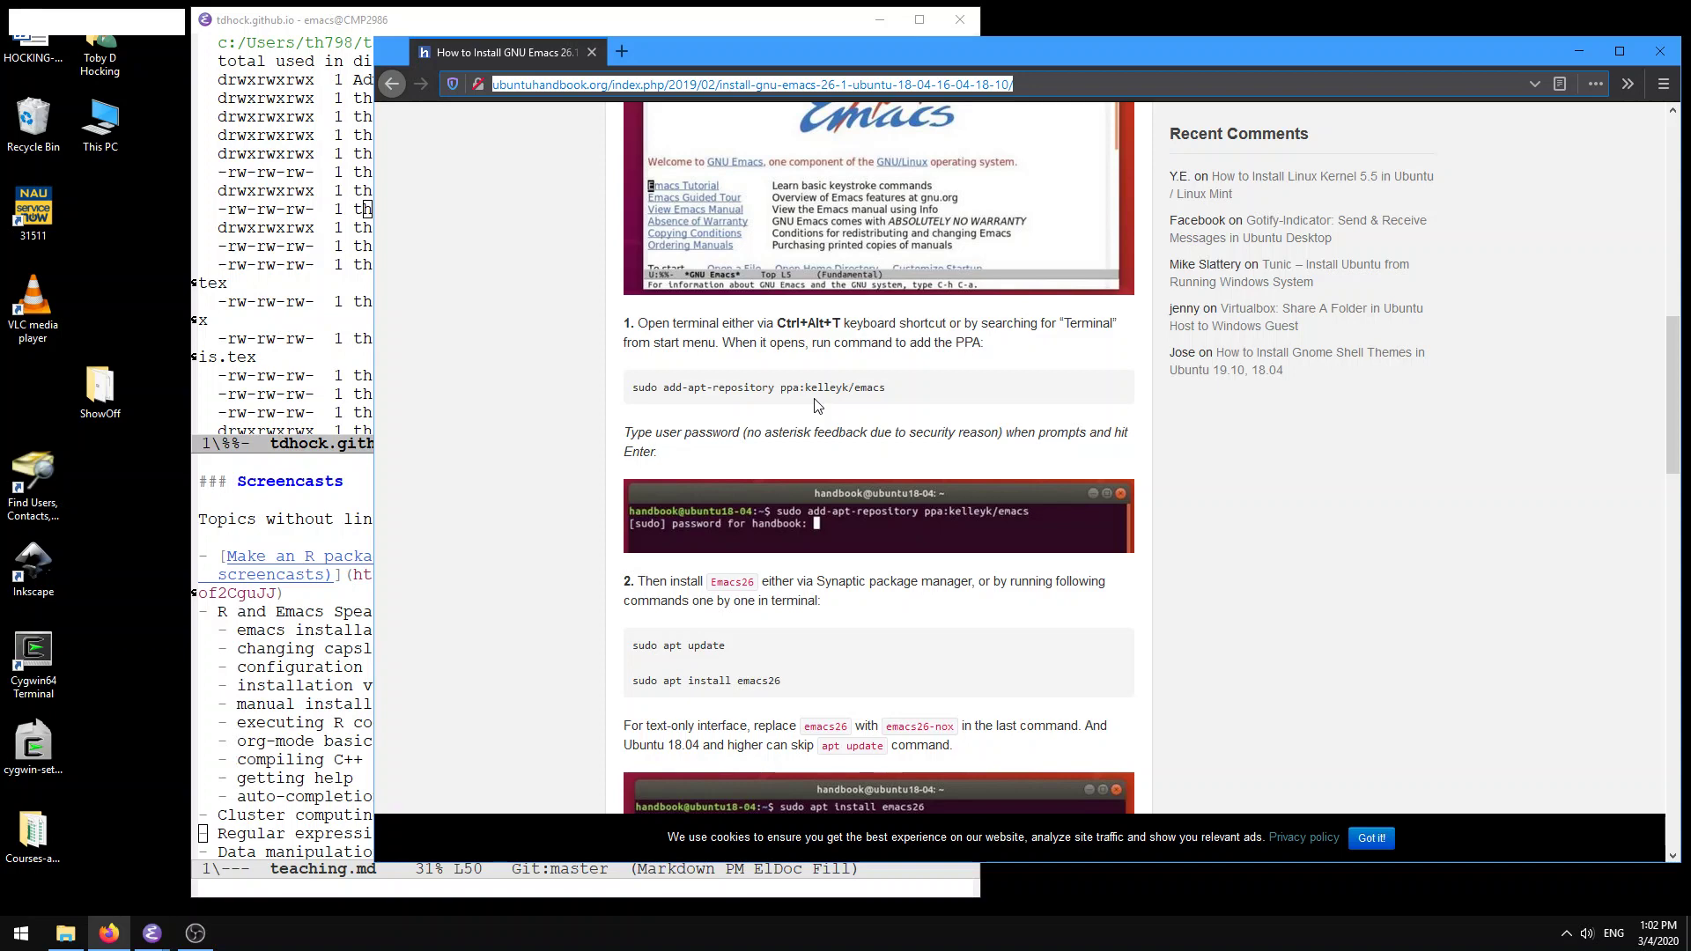
type("gou")
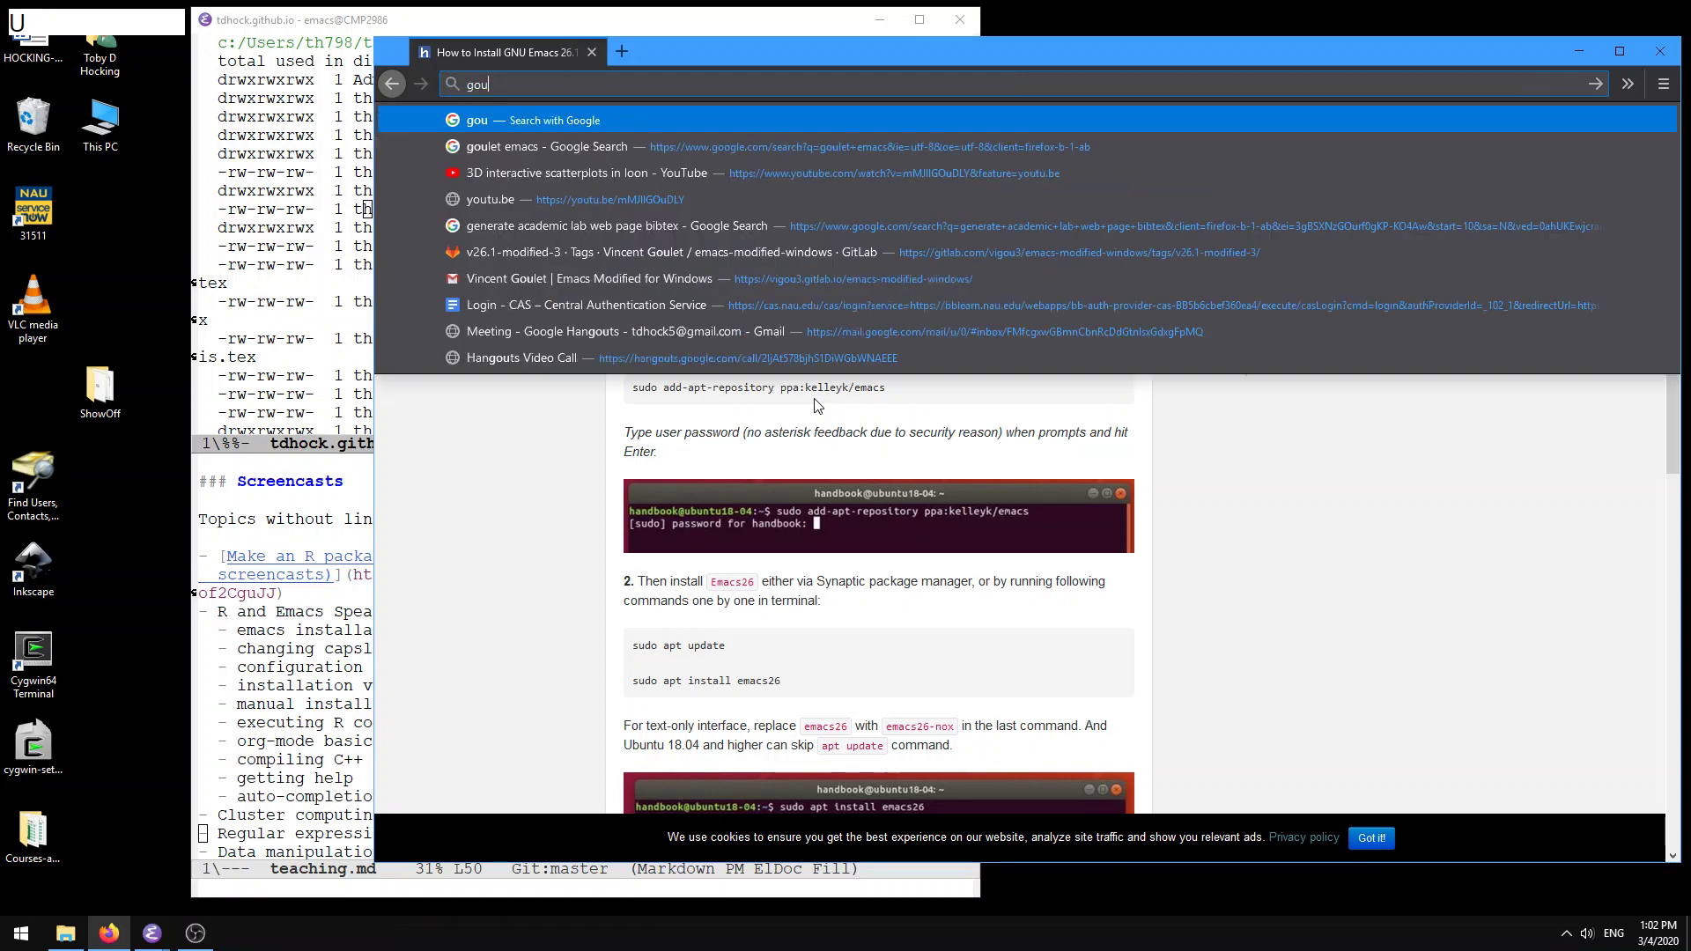
type("let emacs")
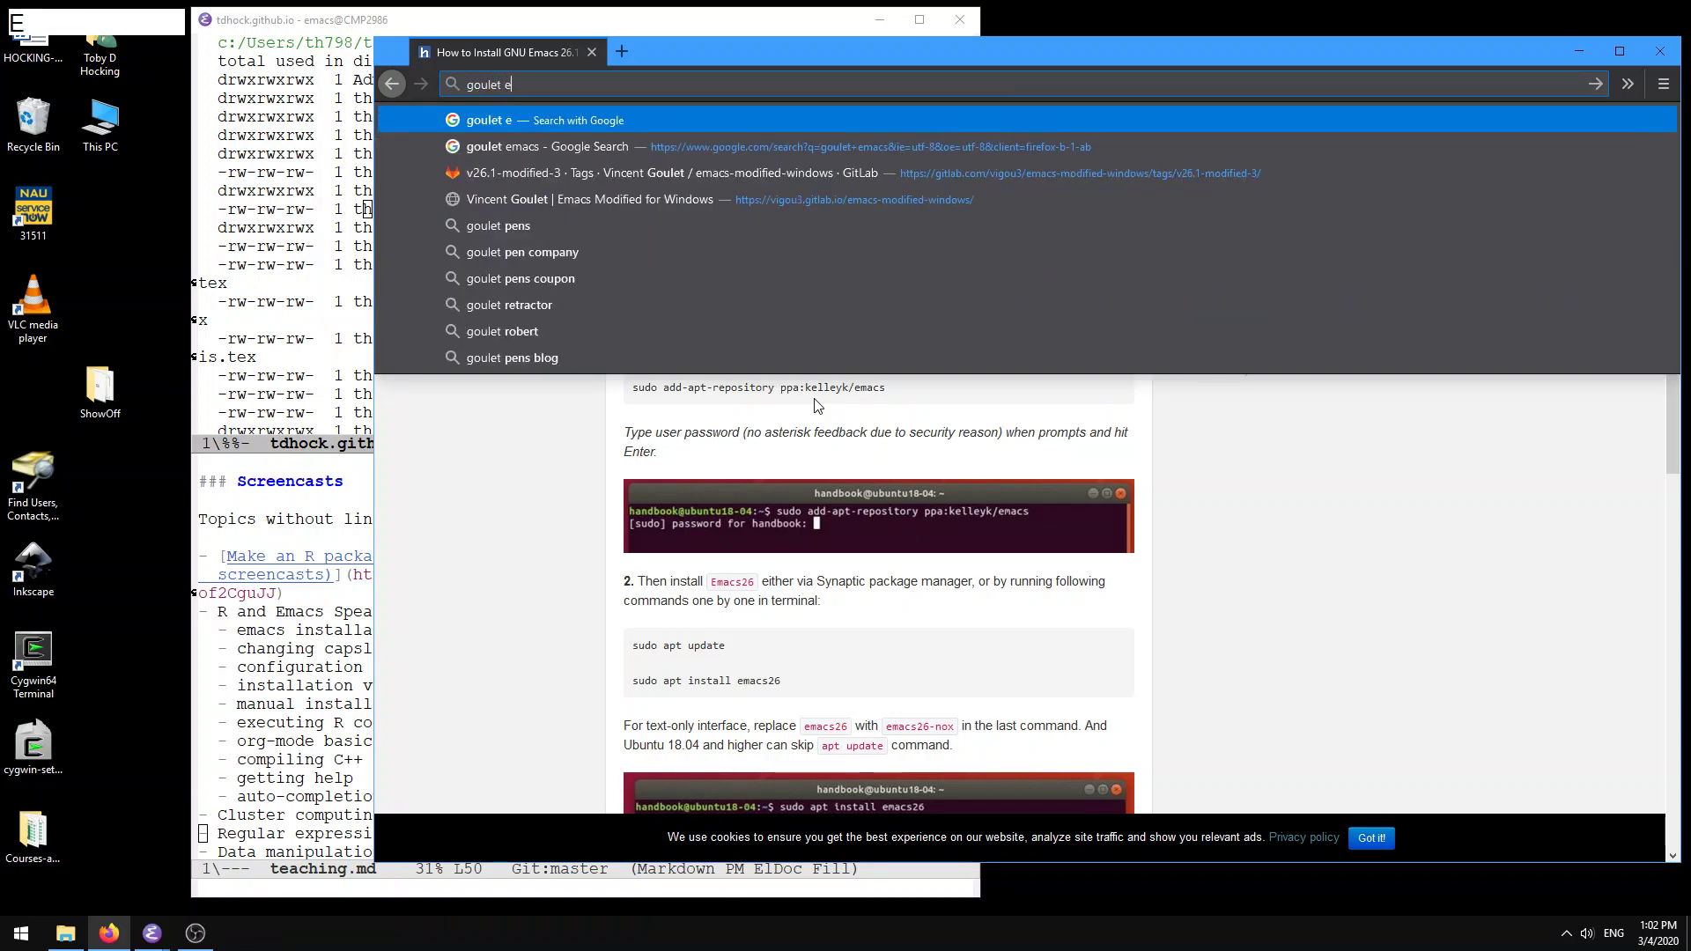
key("Return")
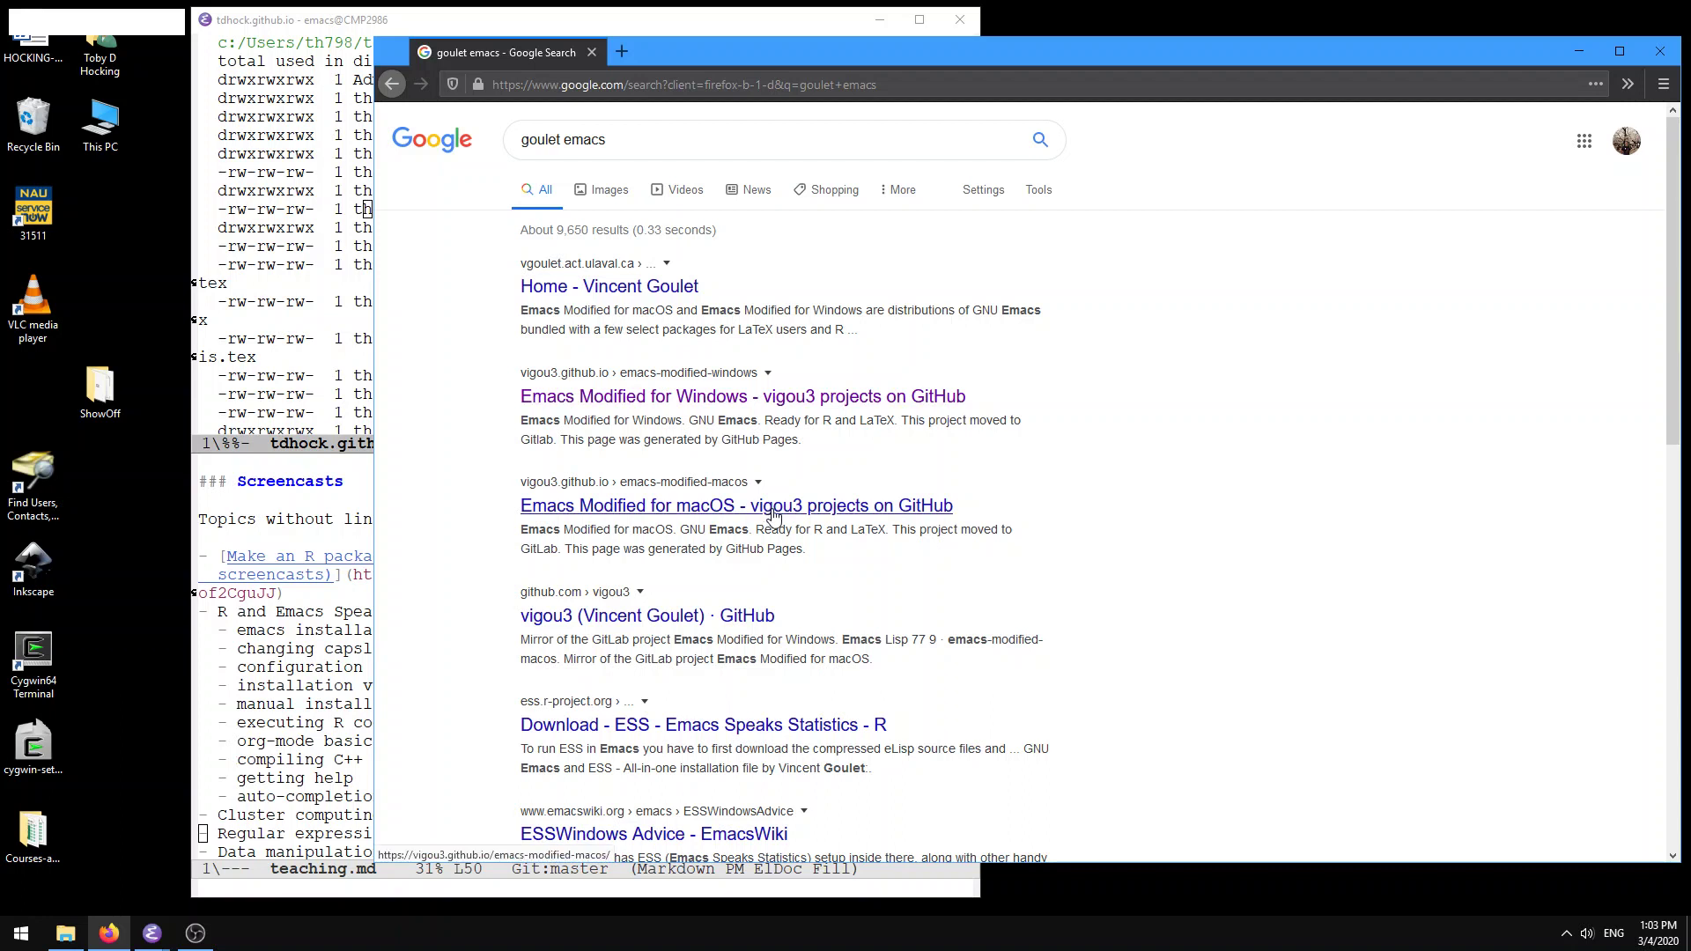
left_click(653, 398)
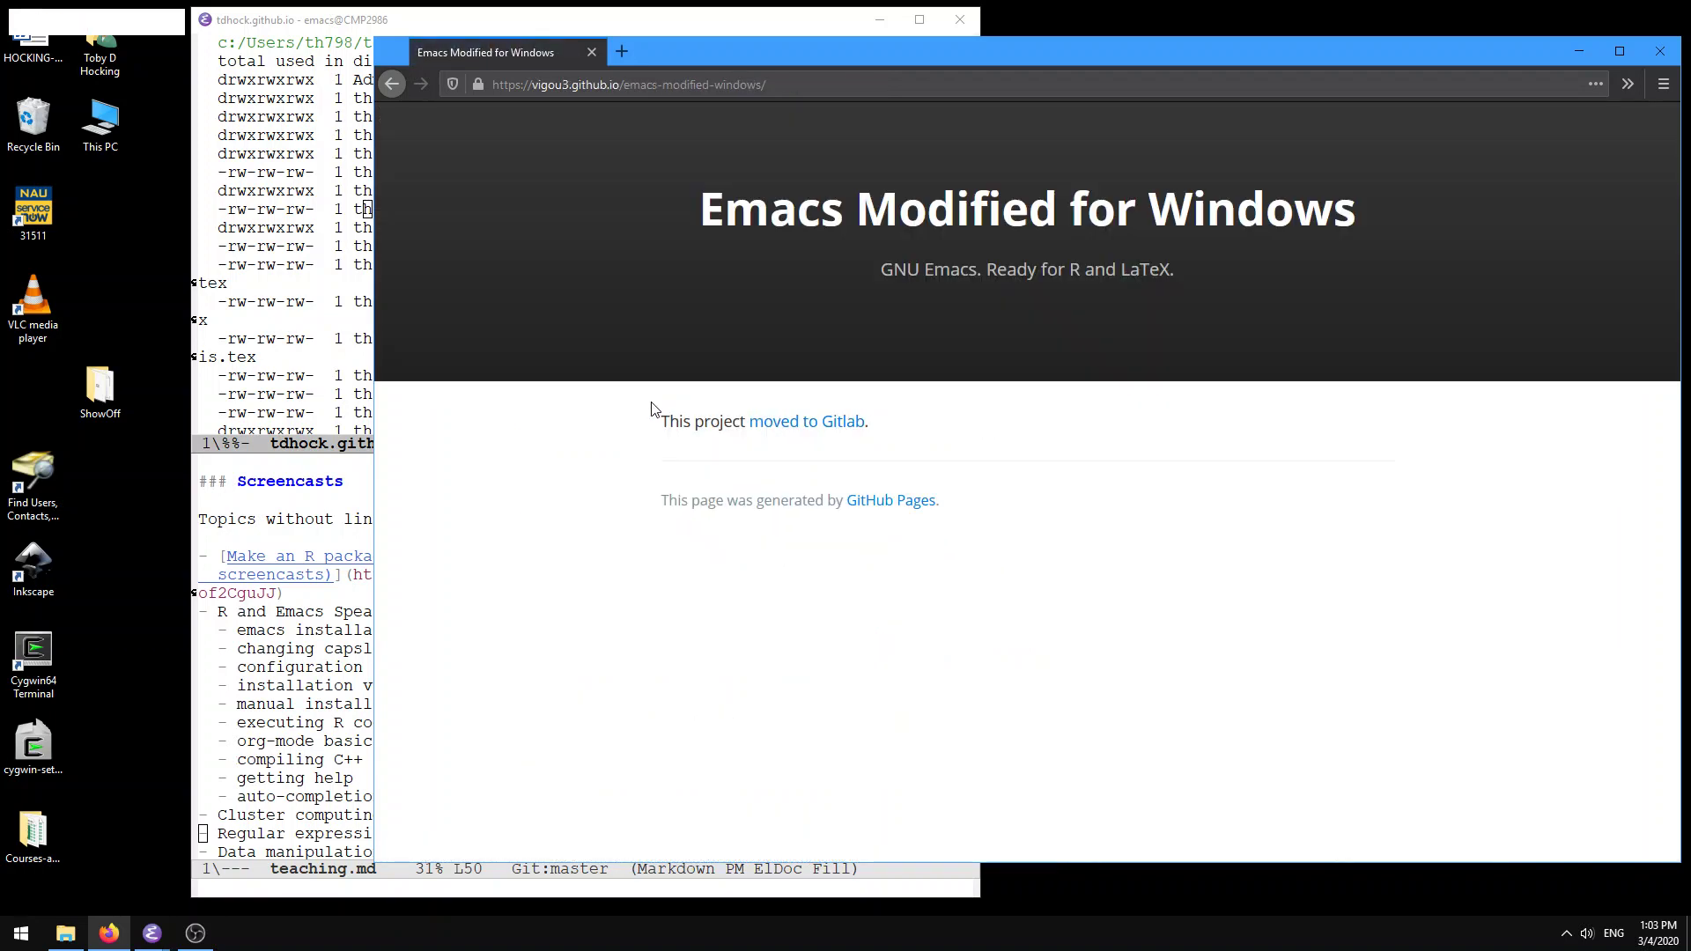
Step: Go to the project's GitLab site and download the installer emacs-26.3-modified-1.exe, saving the file
left_click(828, 427)
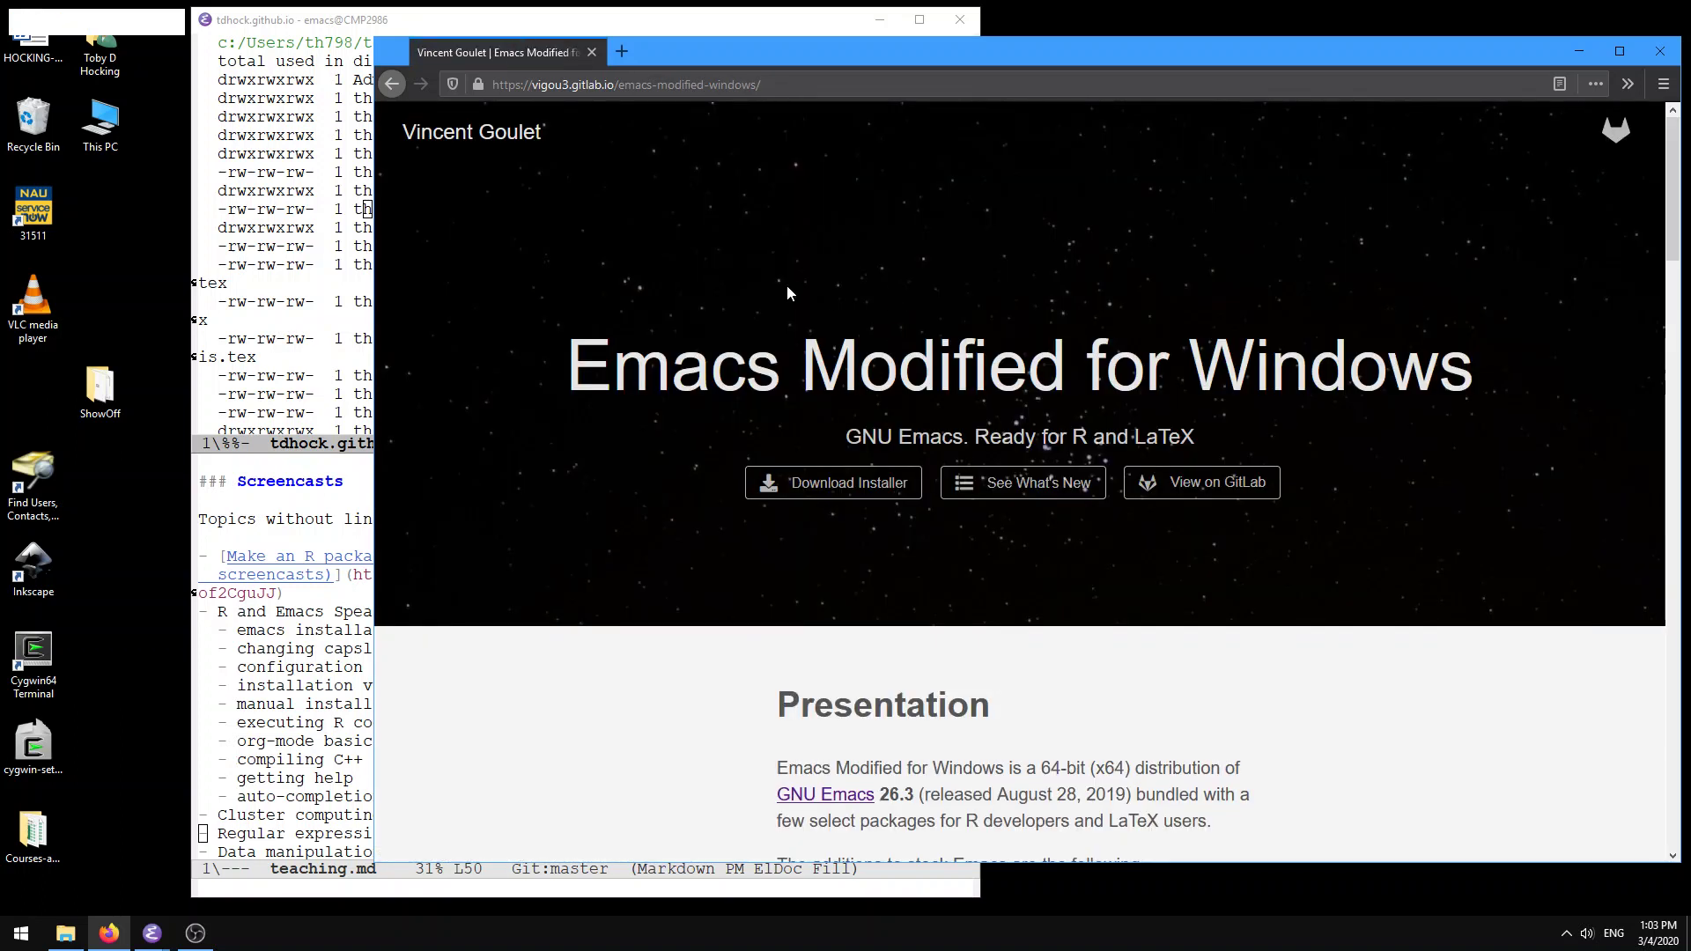
left_click(840, 490)
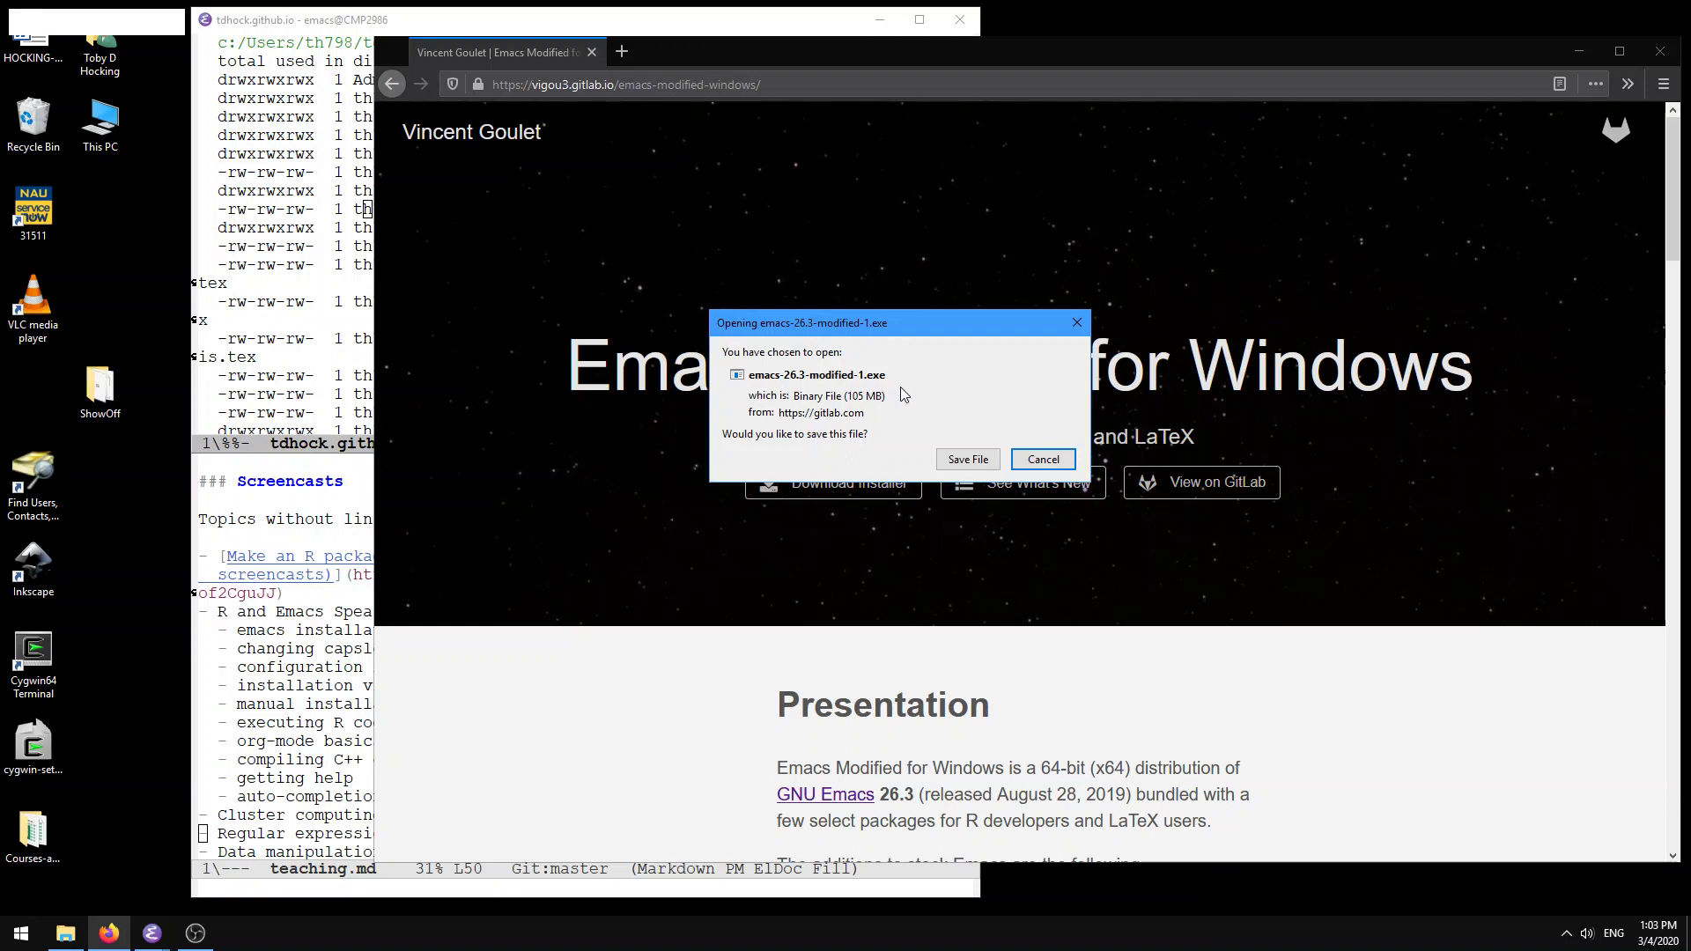
left_click(959, 467)
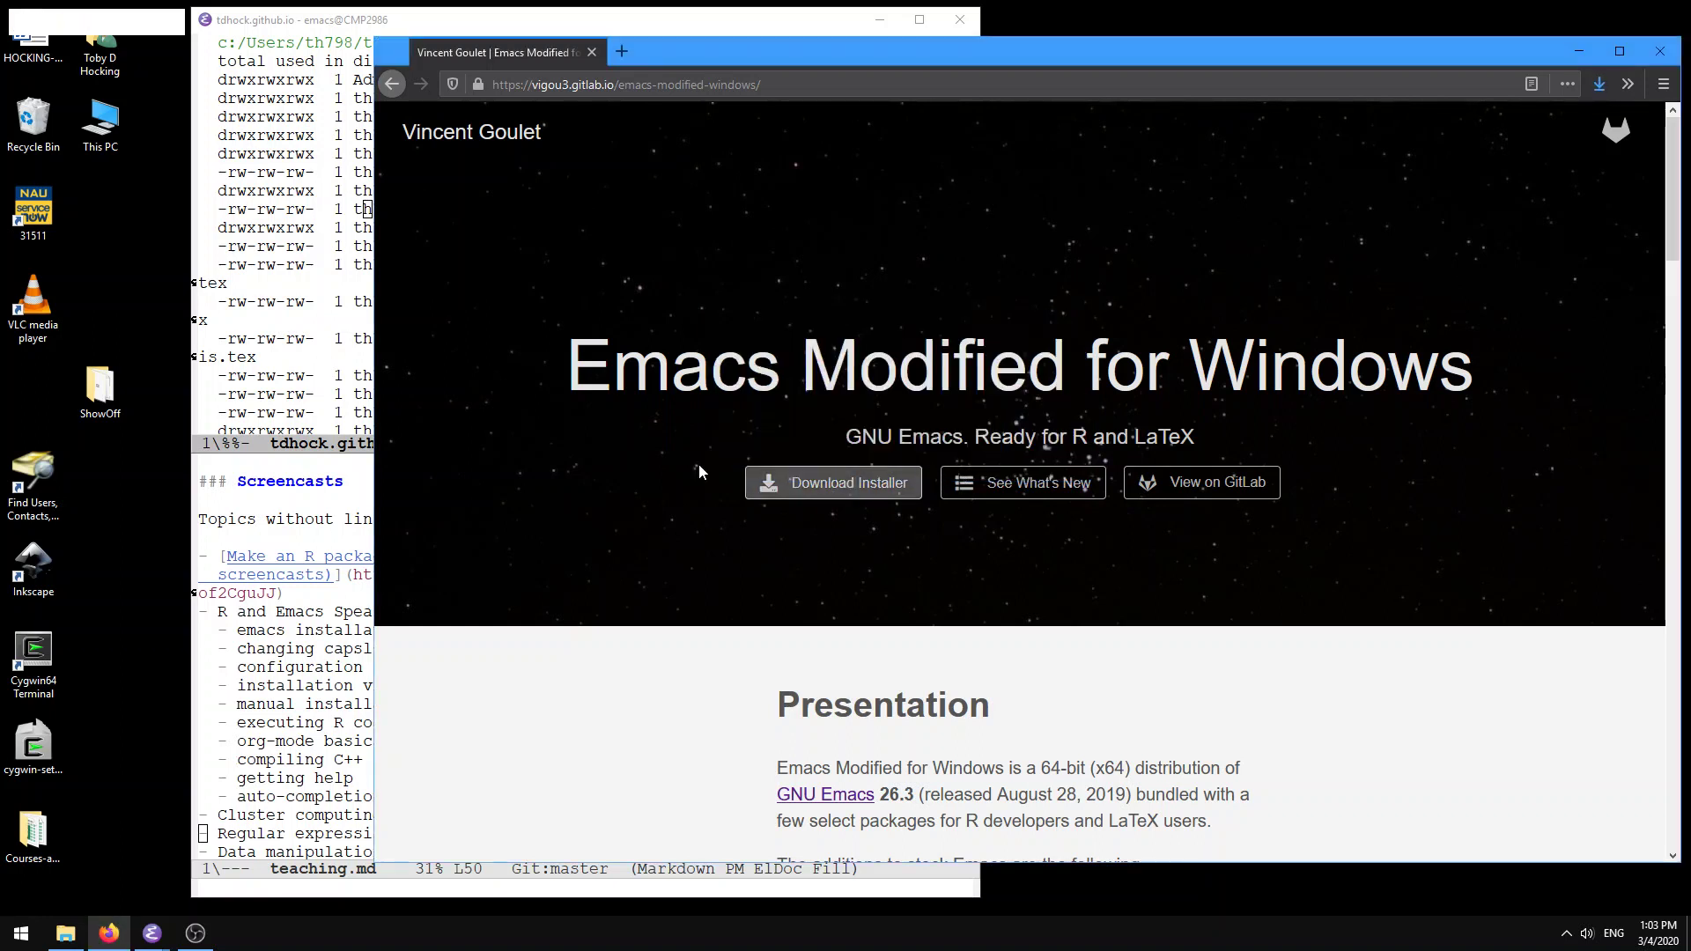
left_click(1598, 86)
left_click(1342, 115)
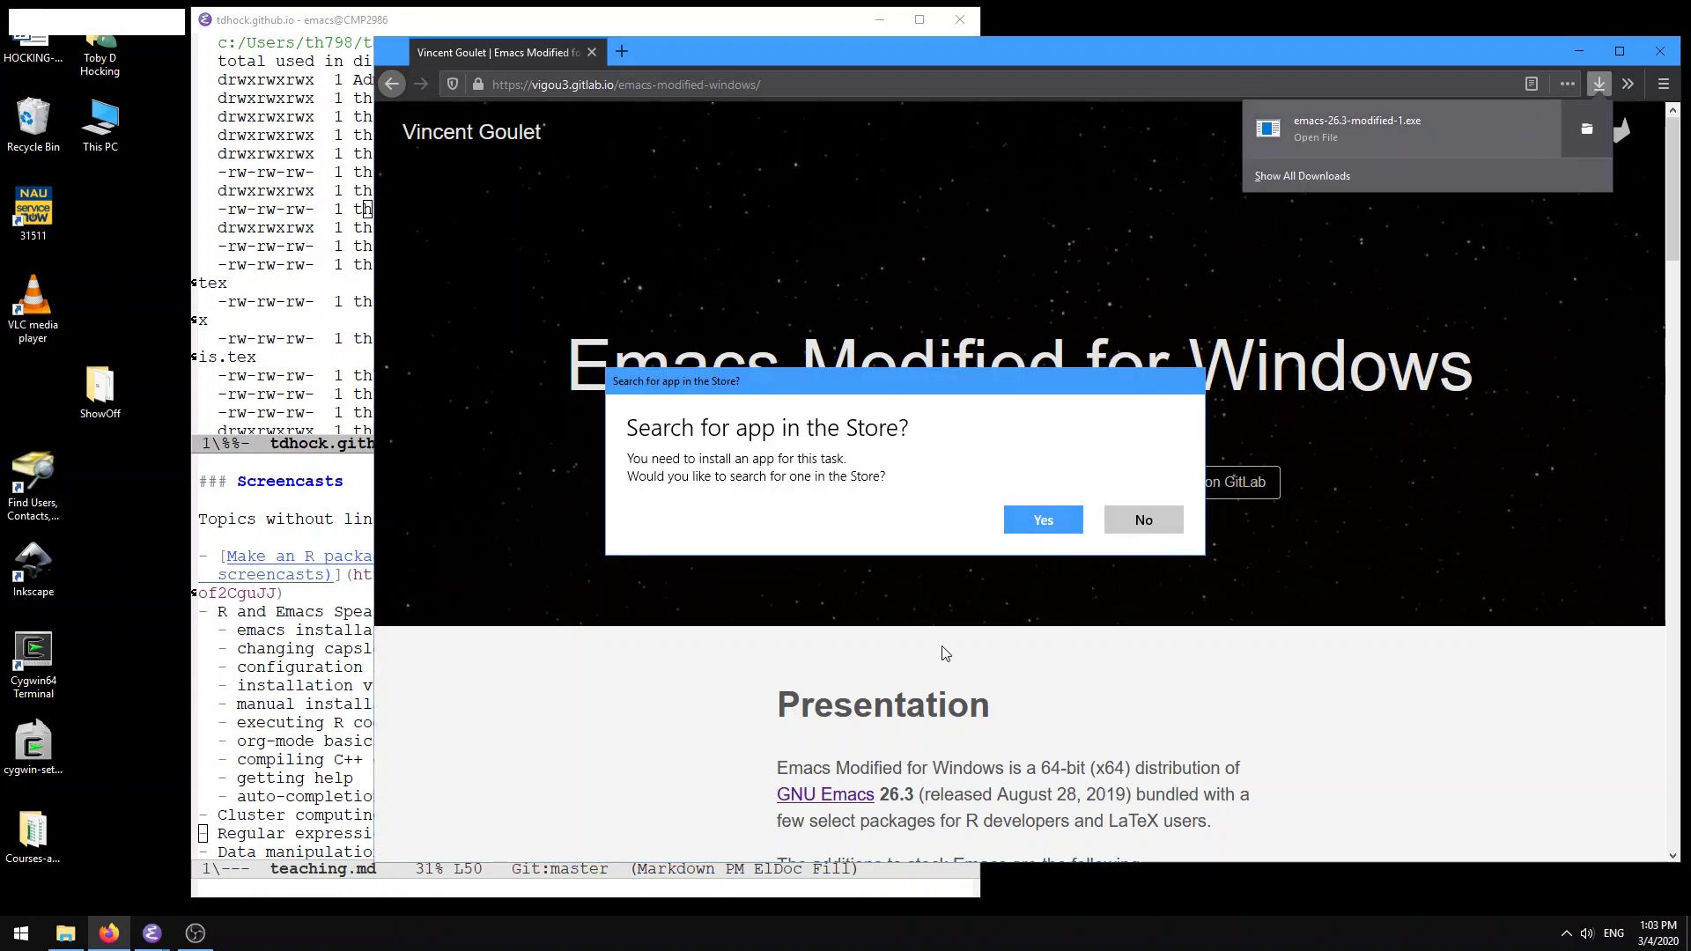
left_click(1136, 526)
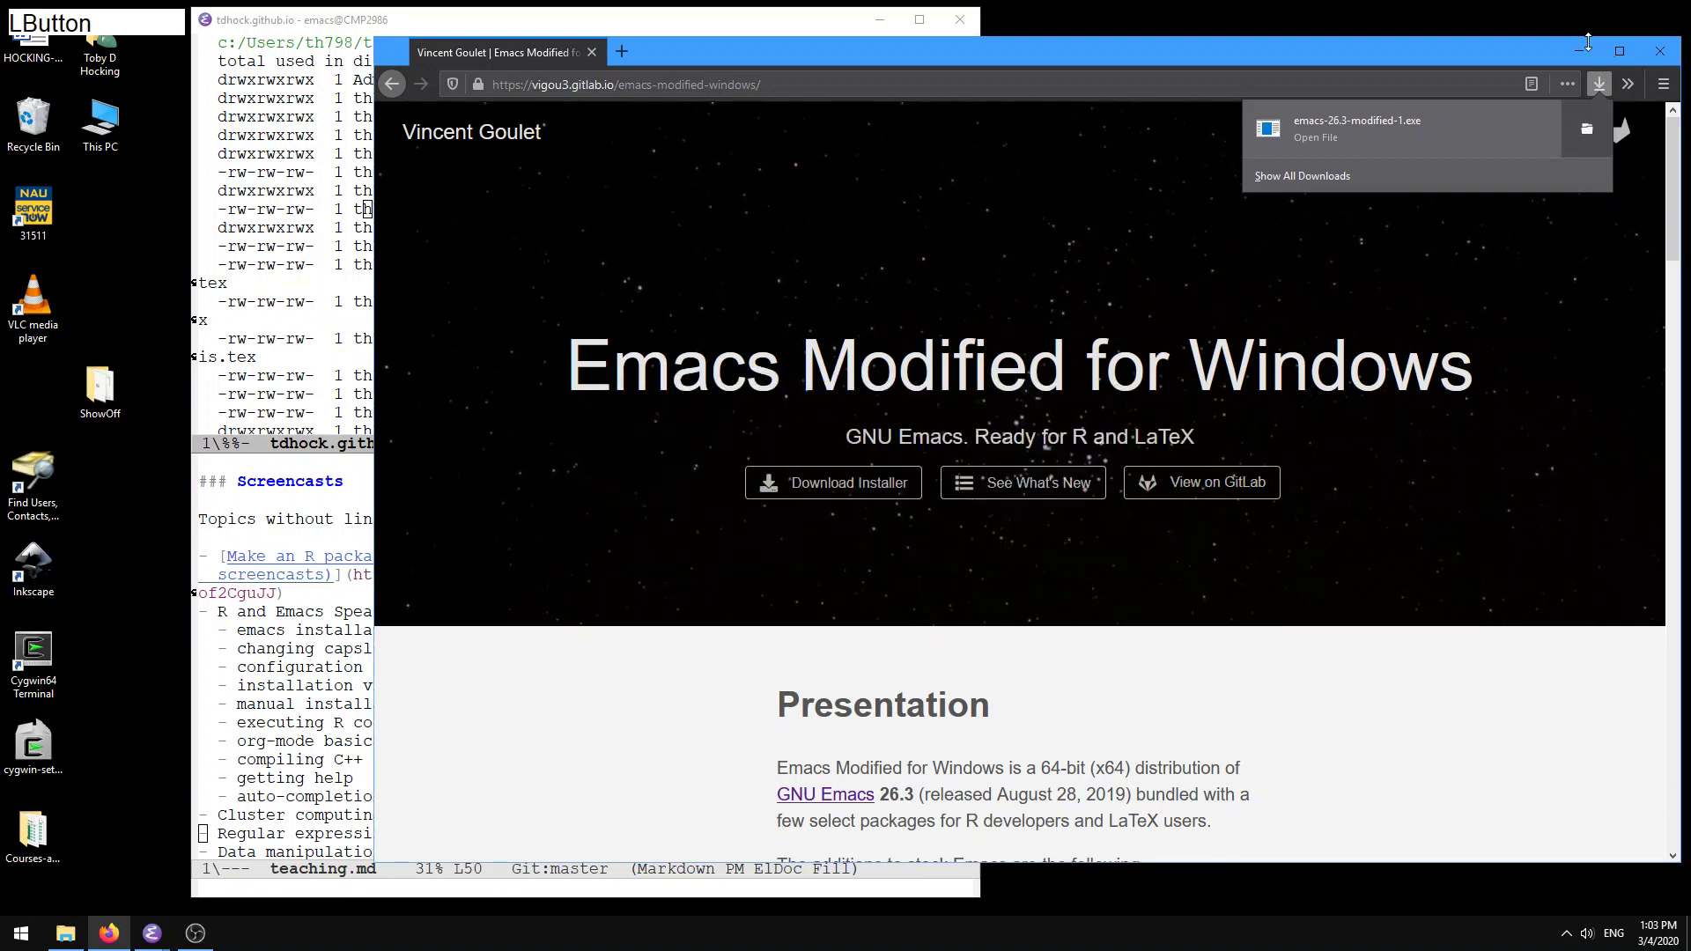
Step: Open the folder containing the download and run emacs-26.3-modified-1.exe, agreeing to the Store app search
left_click(1446, 52)
left_click(1610, 87)
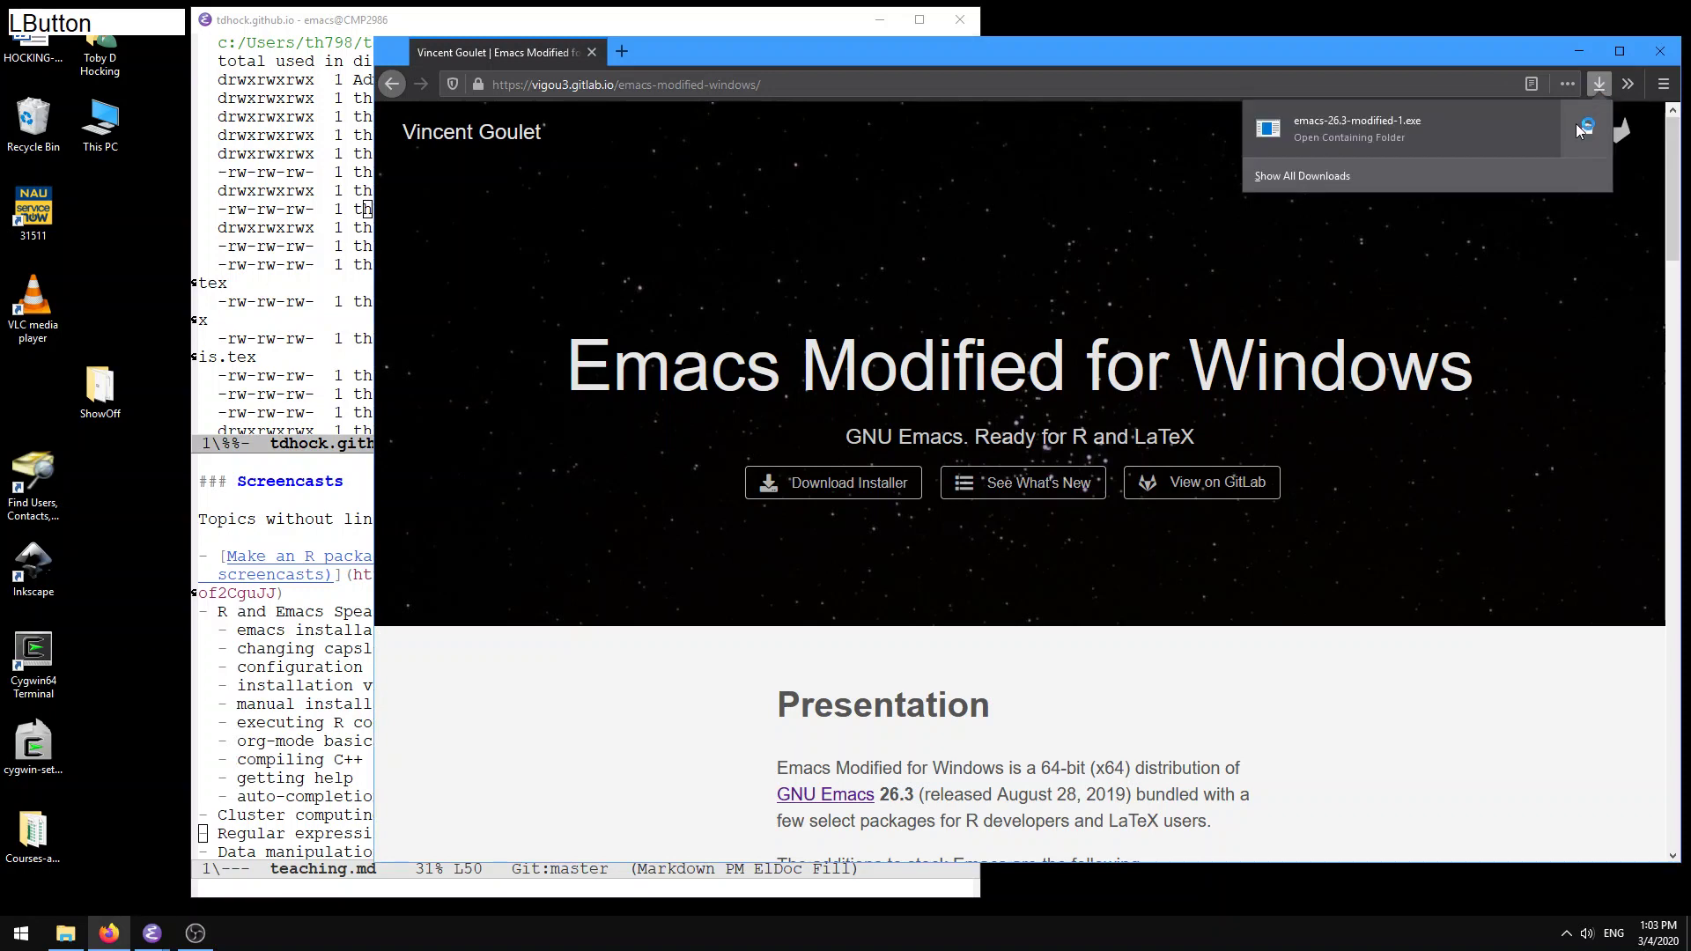
left_click(1585, 125)
double_click(658, 273)
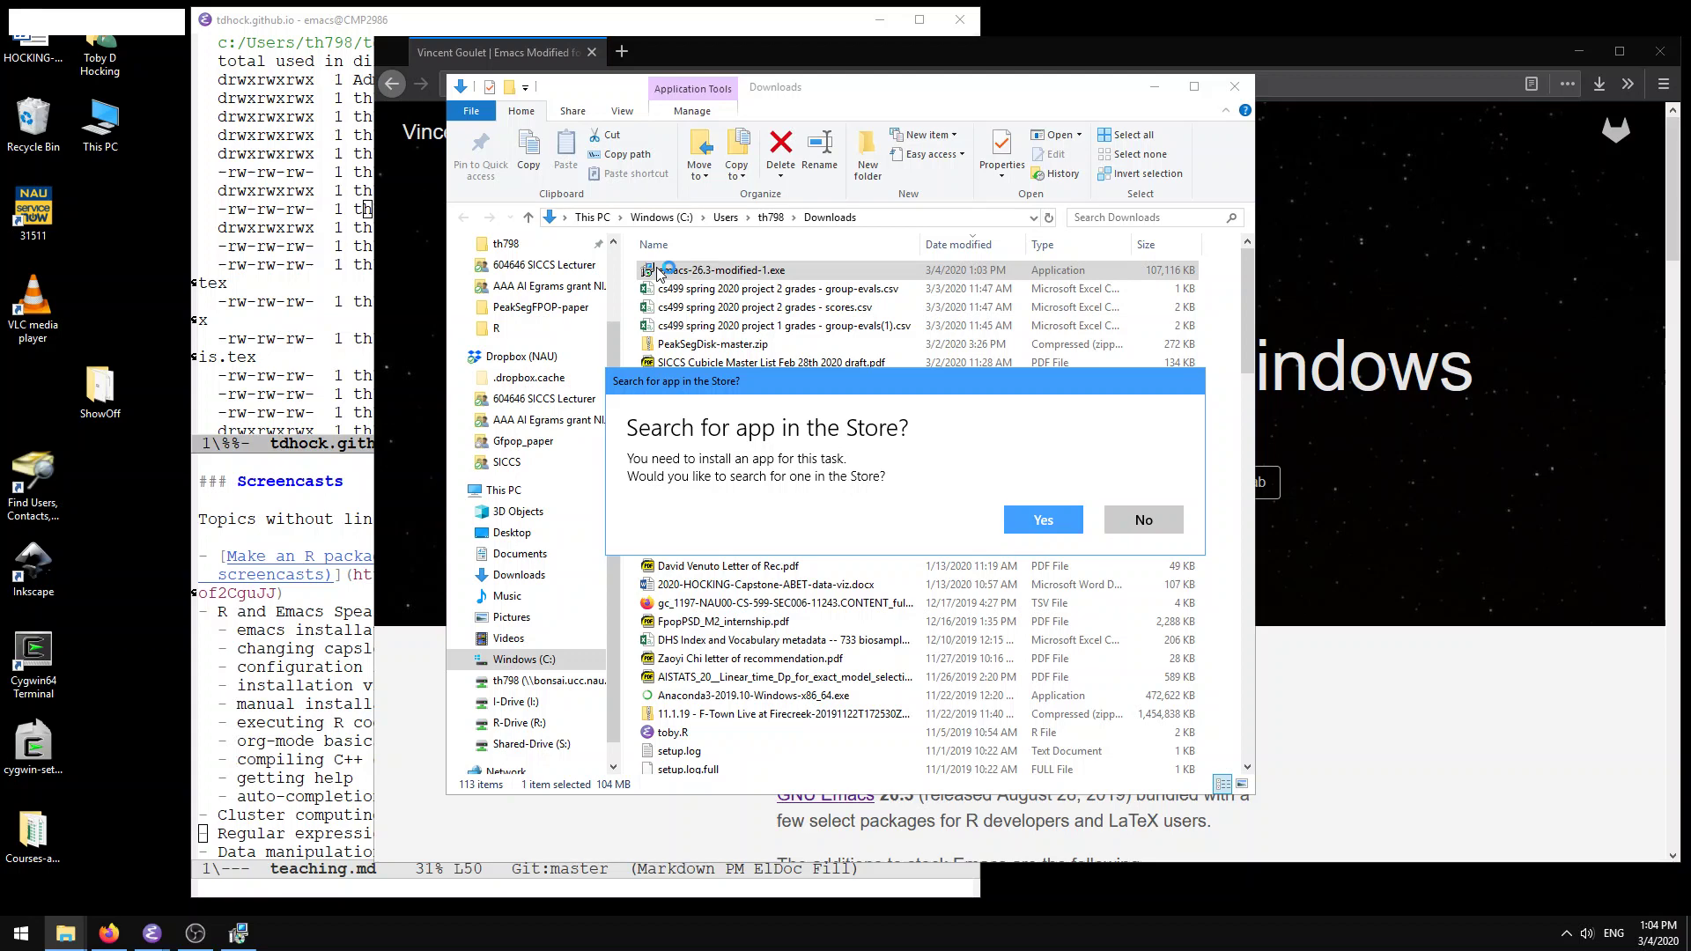
left_click(1057, 523)
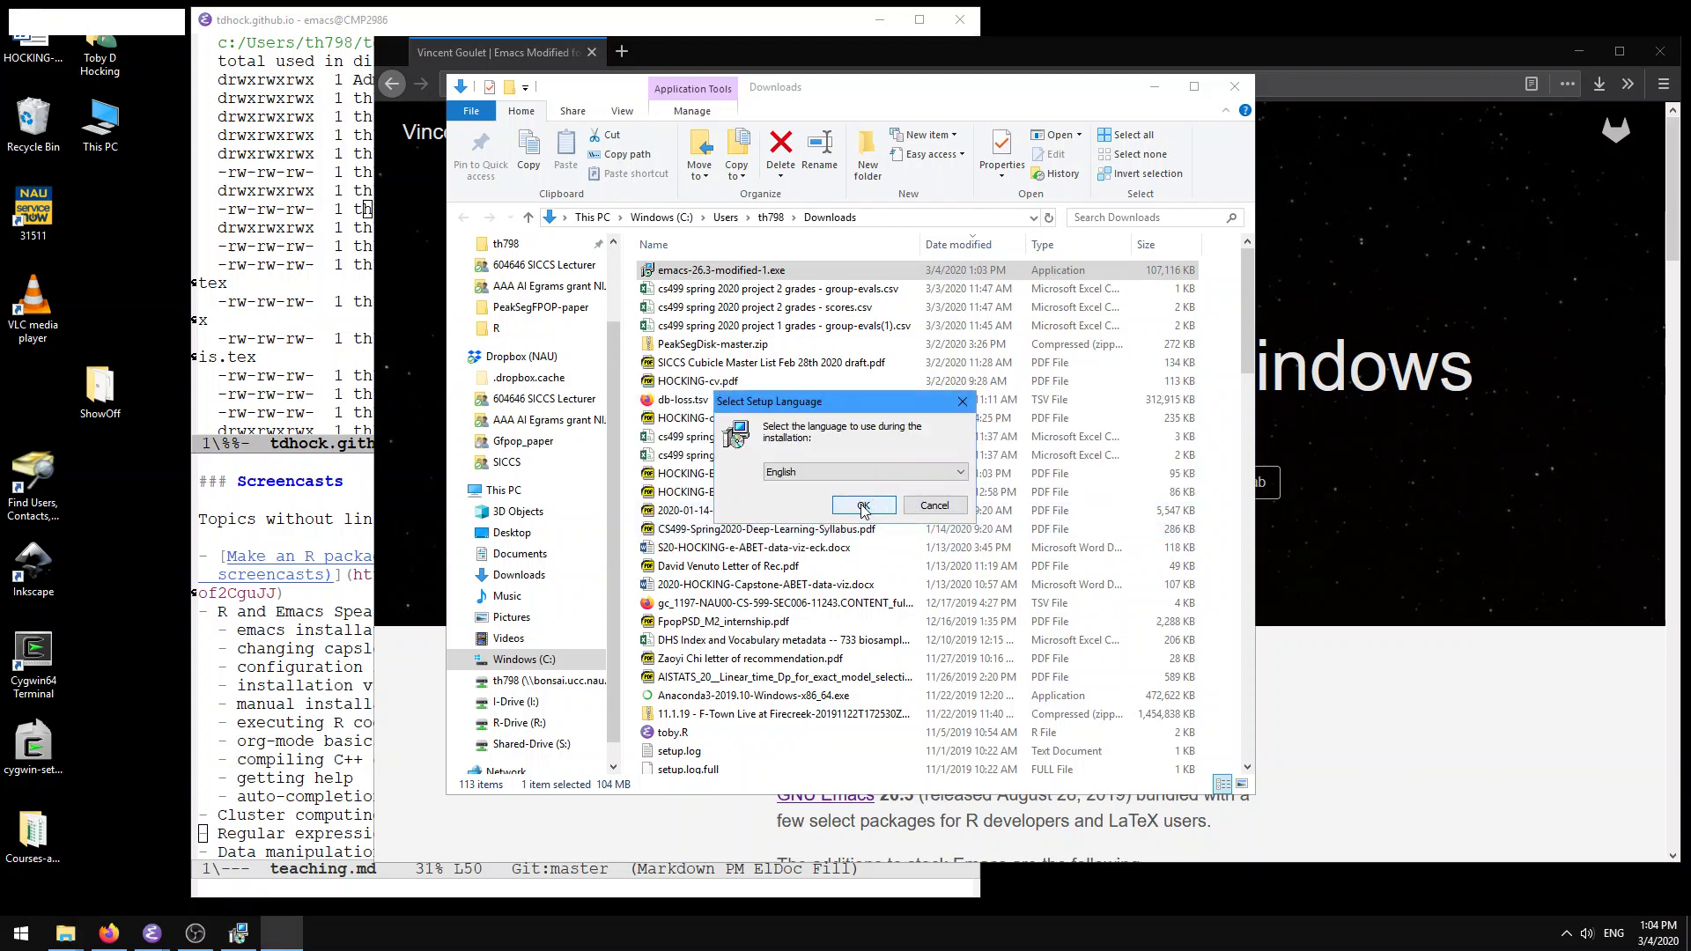
Step: Keep English as the setup language and accept the GNU Emacs license agreement
left_click(863, 506)
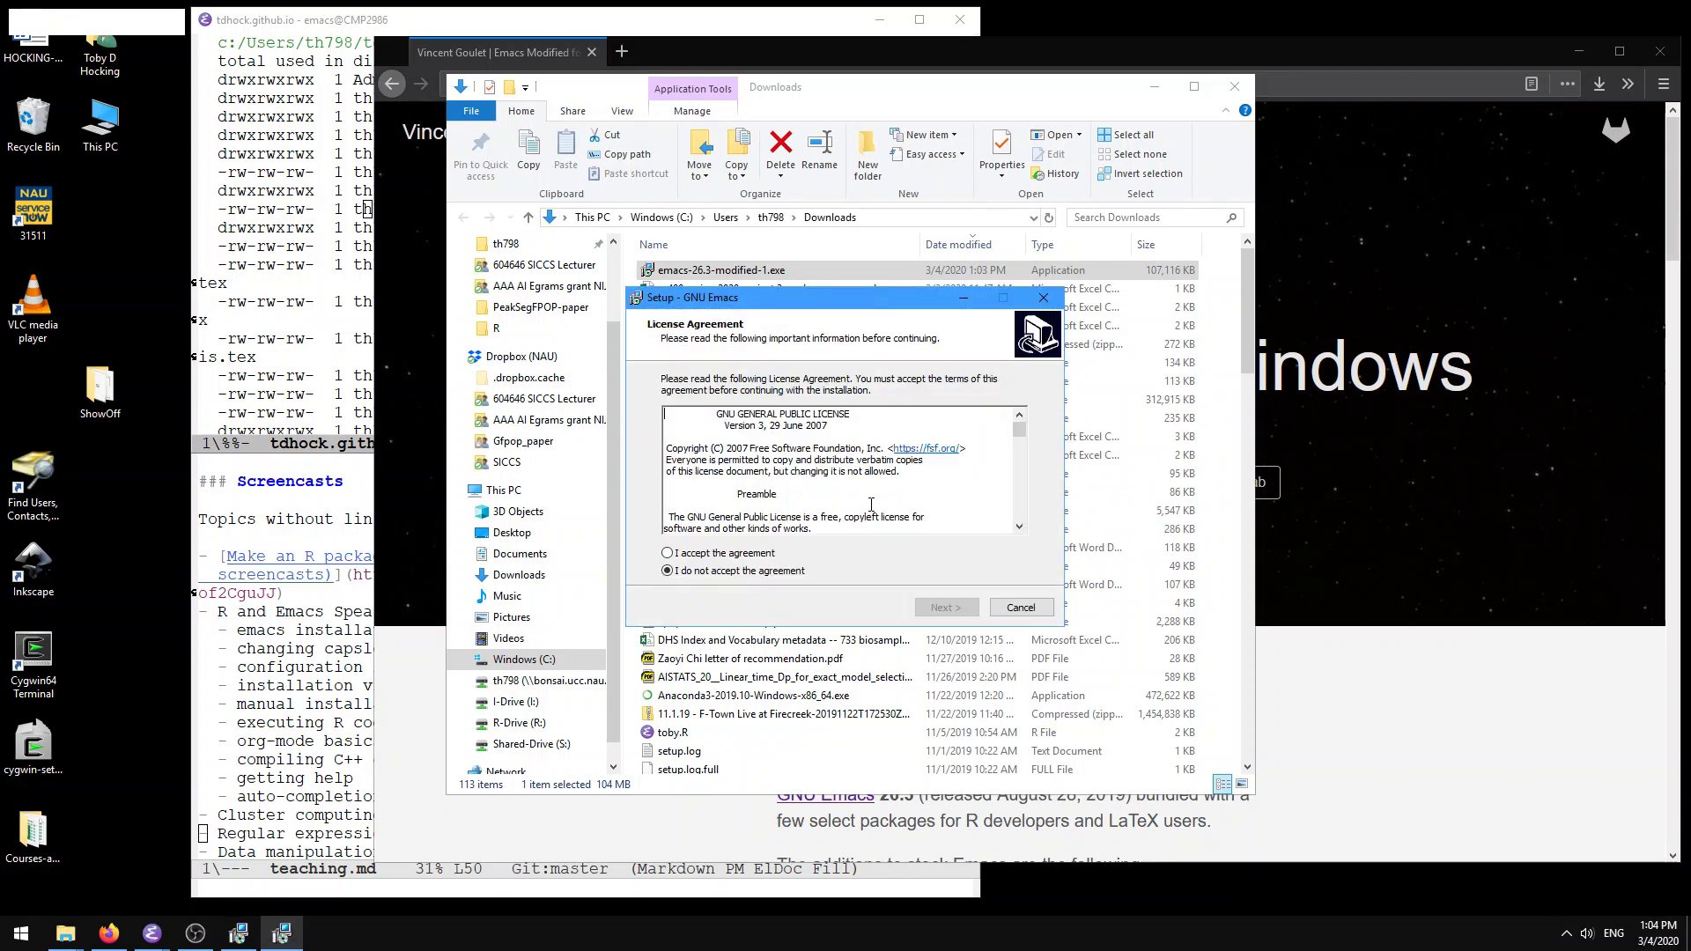
left_click(762, 553)
left_click(944, 608)
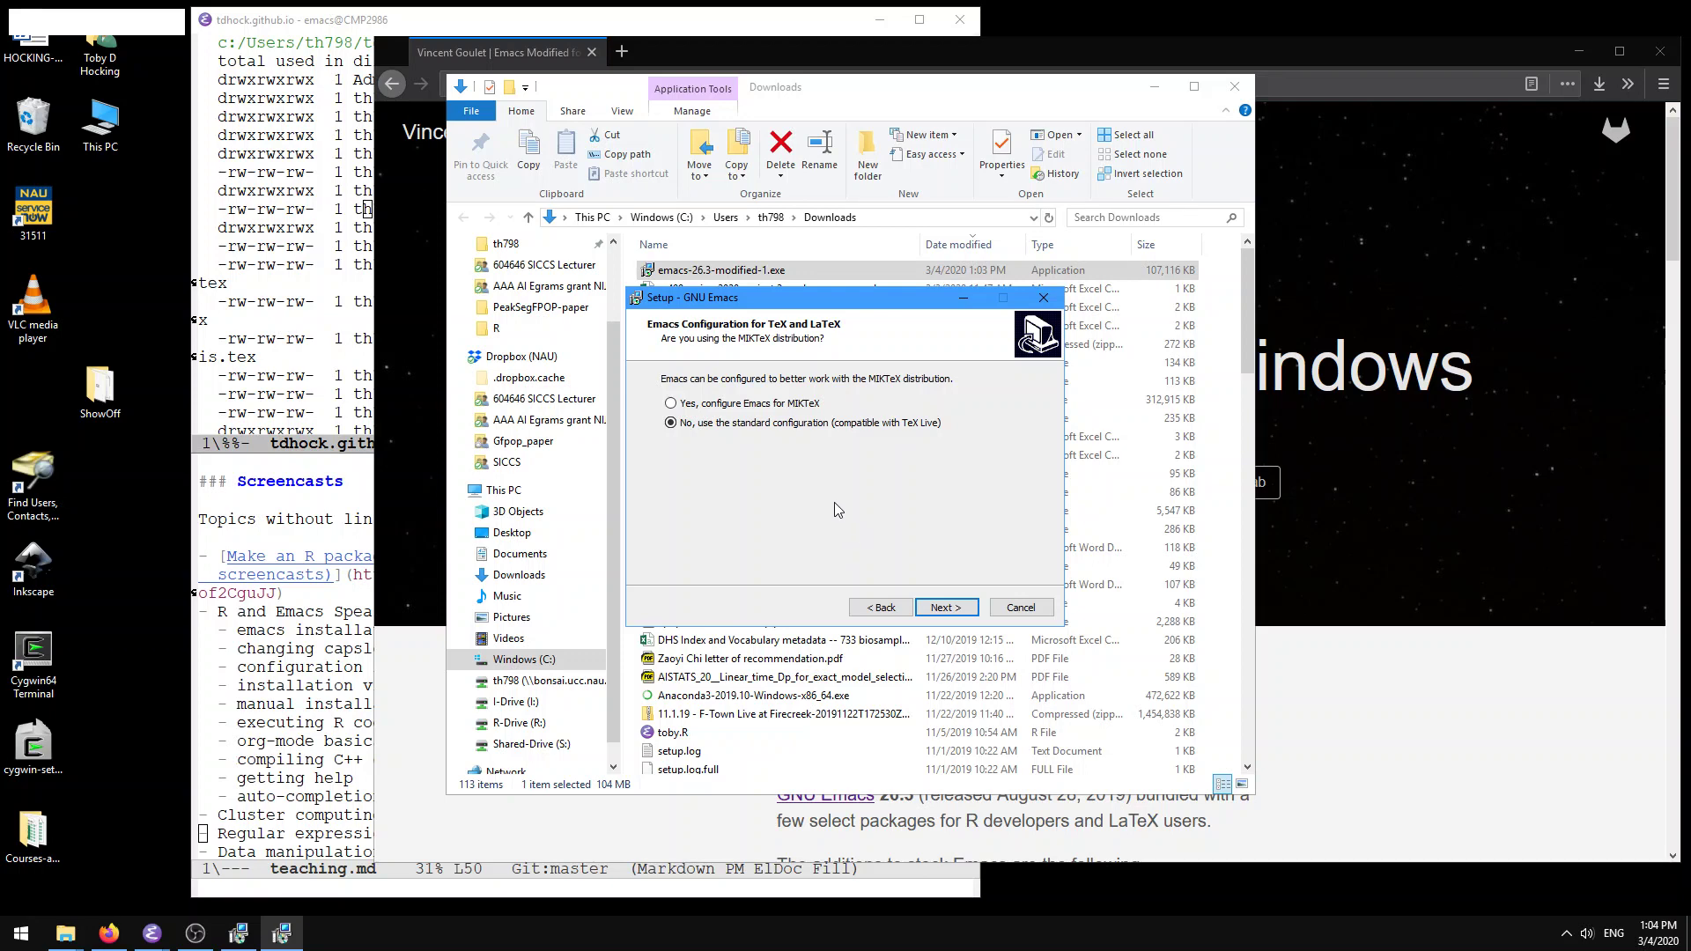
Step: Search the computer for "tex live" and "mik" to check which TeX distribution is installed
left_click(21, 933)
type("tex")
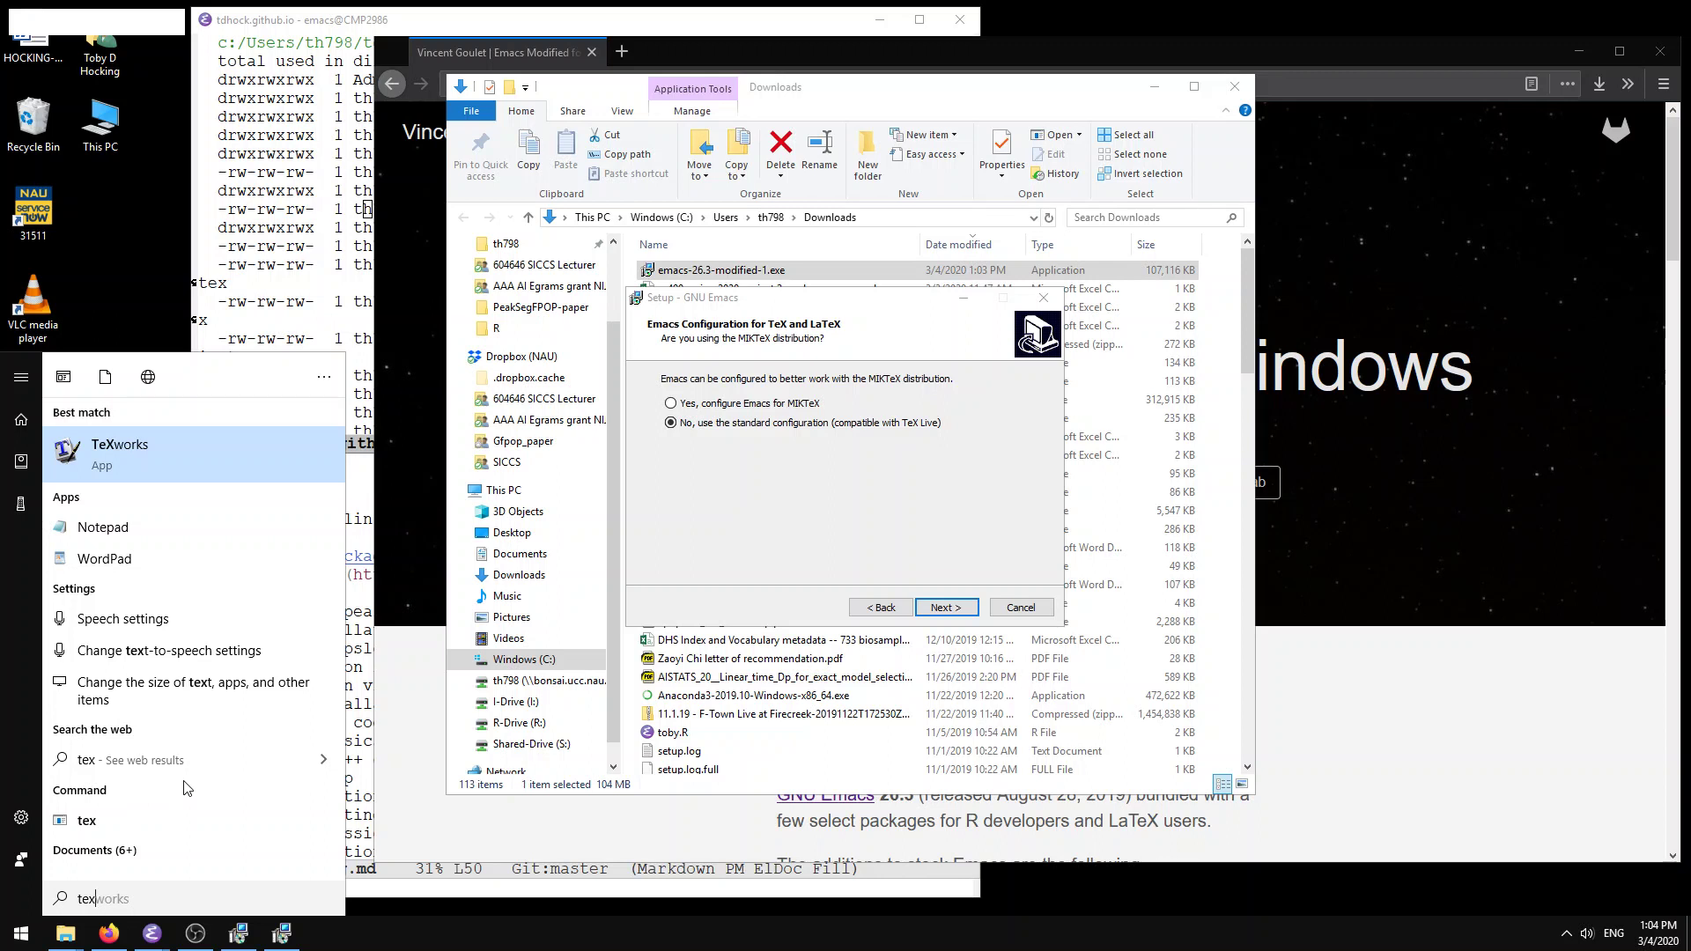
type("live")
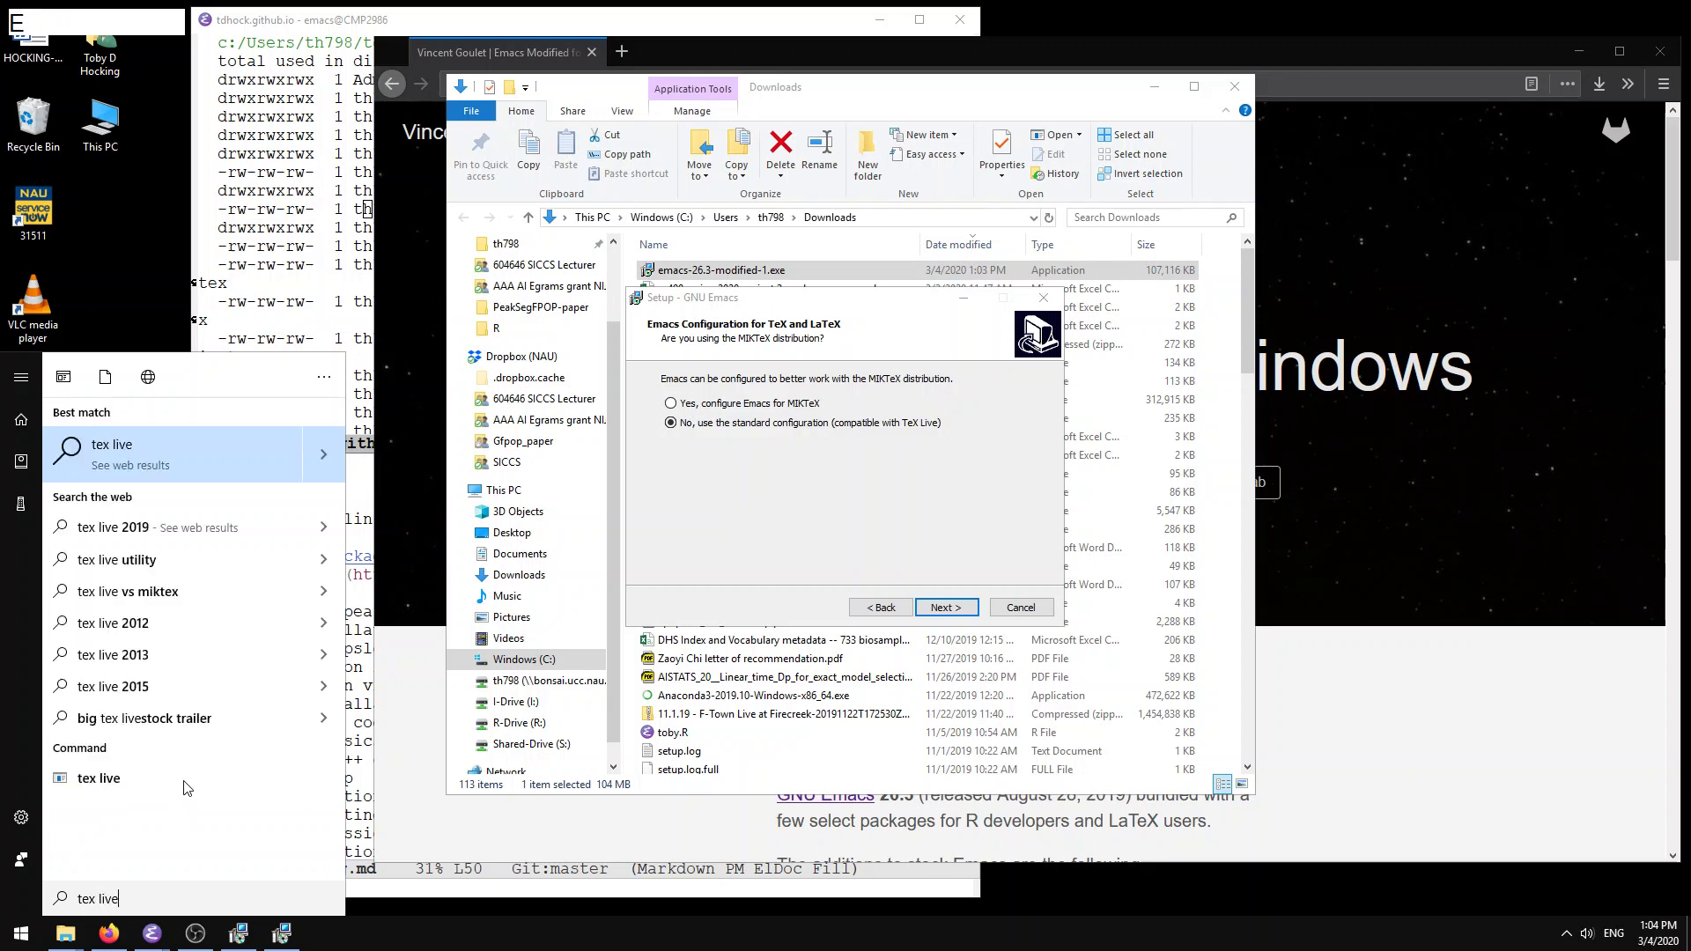
key("BackSpace")
key("BackSpace")
key("BackSpace")
key("BackSpace")
key("BackSpace")
key("BackSpace")
key("BackSpace")
key("BackSpace")
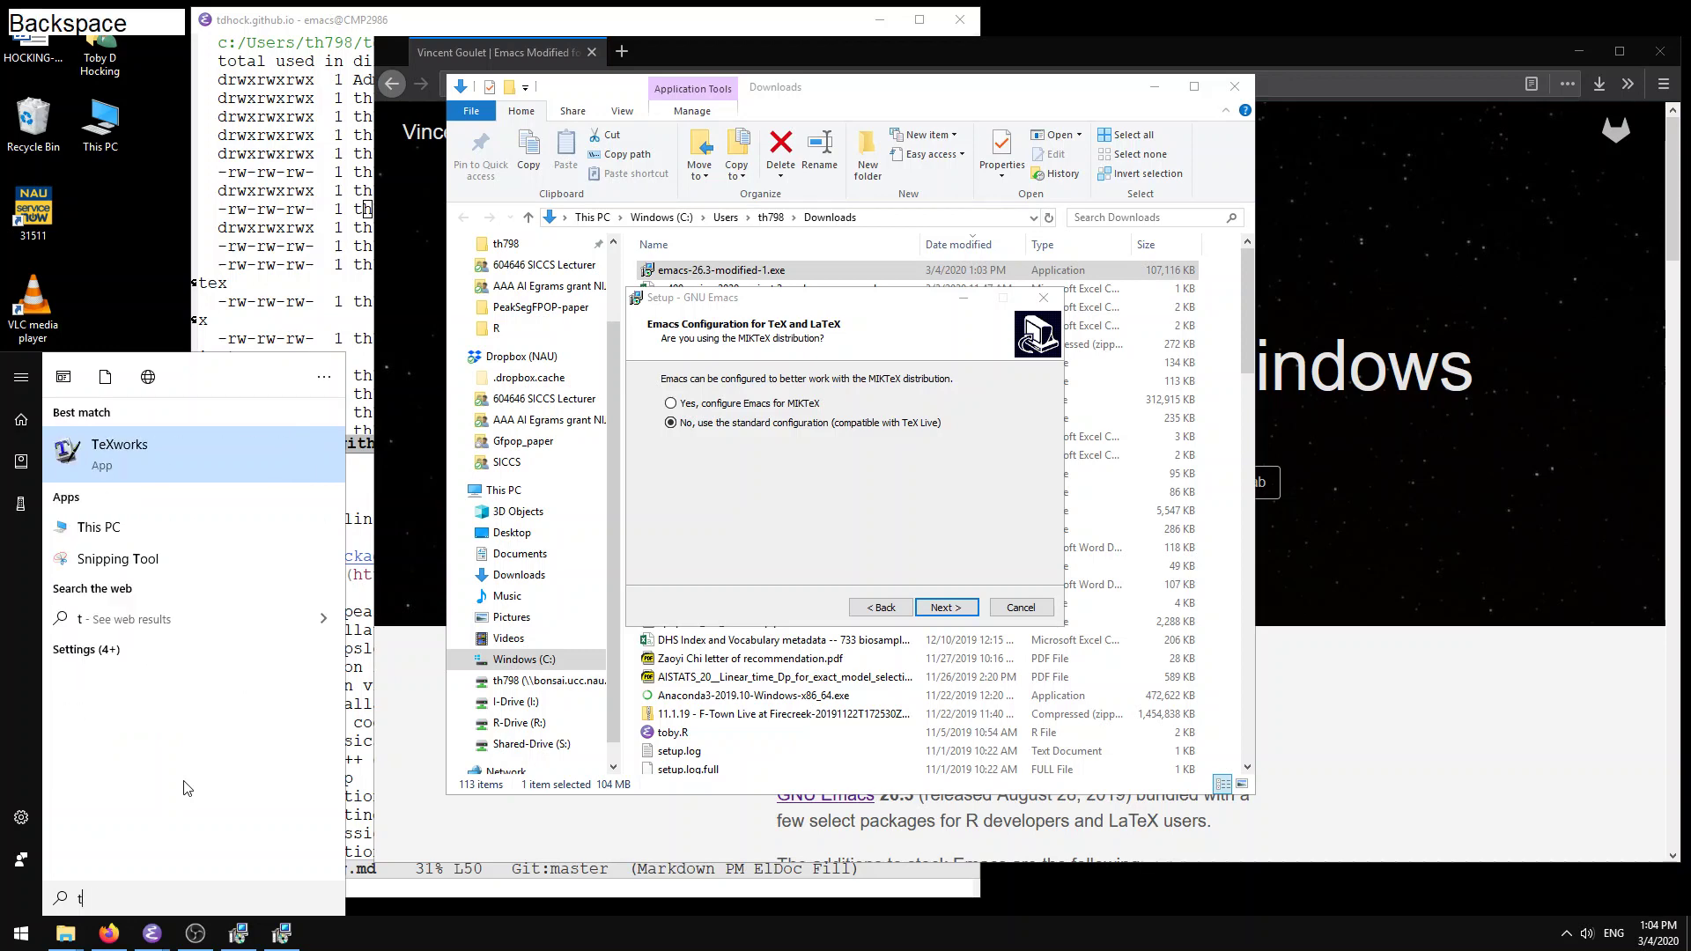
type("mik")
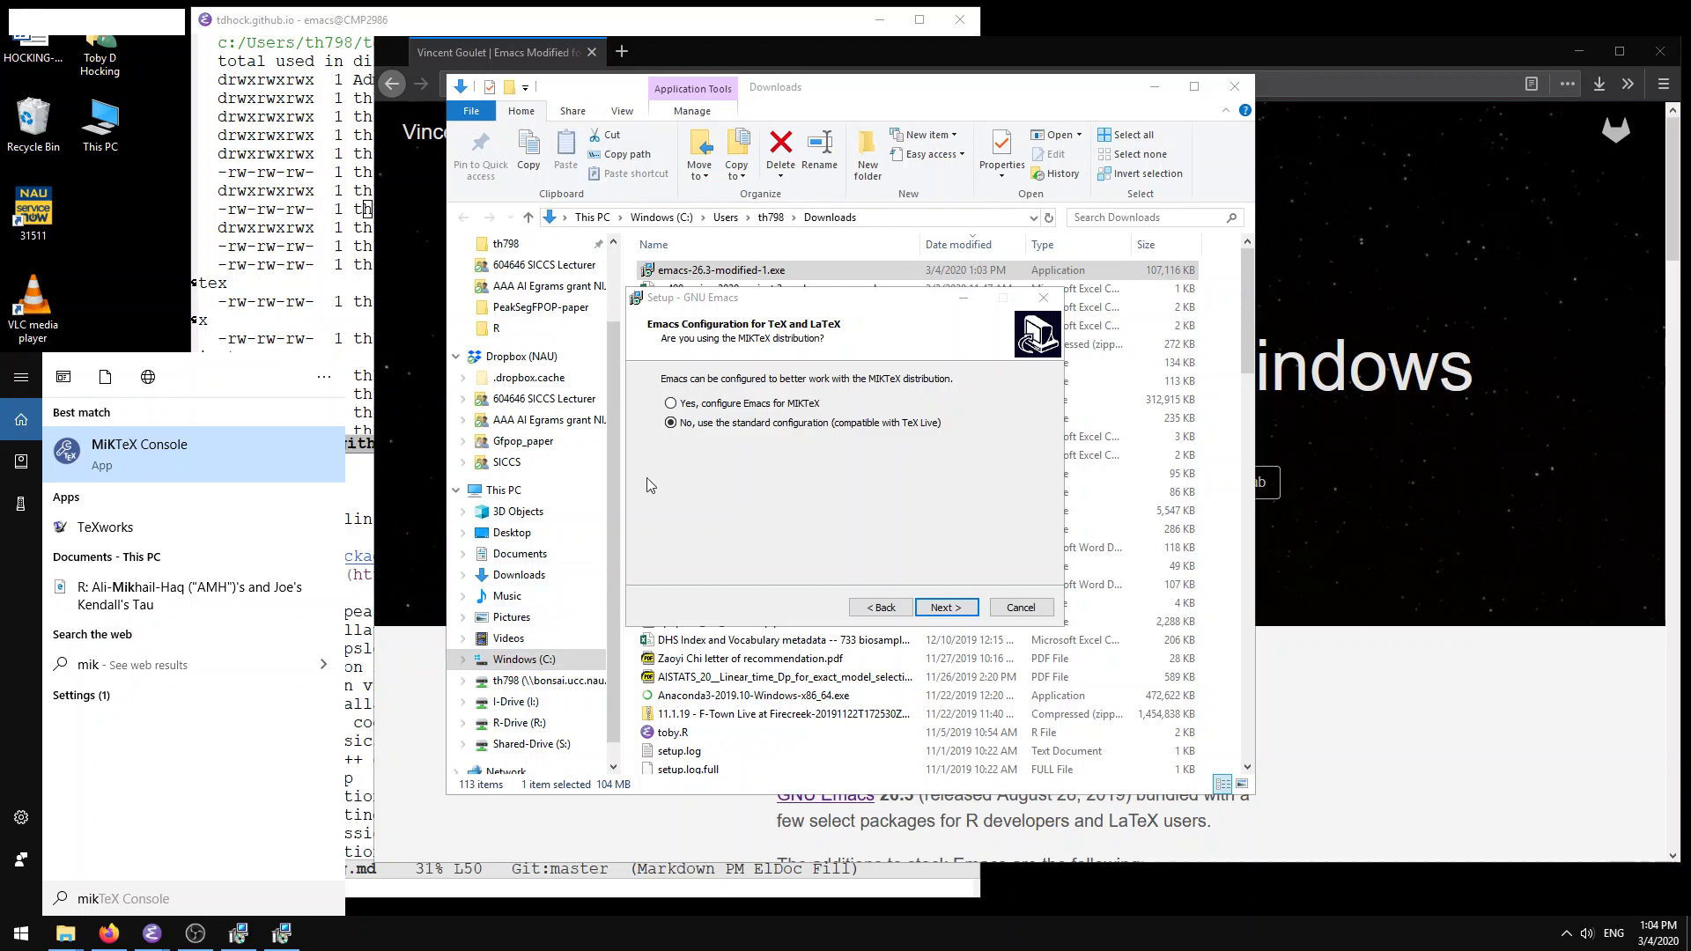
Step: Choose to configure Emacs for MiKTeX and continue the setup
left_click(703, 407)
left_click(705, 406)
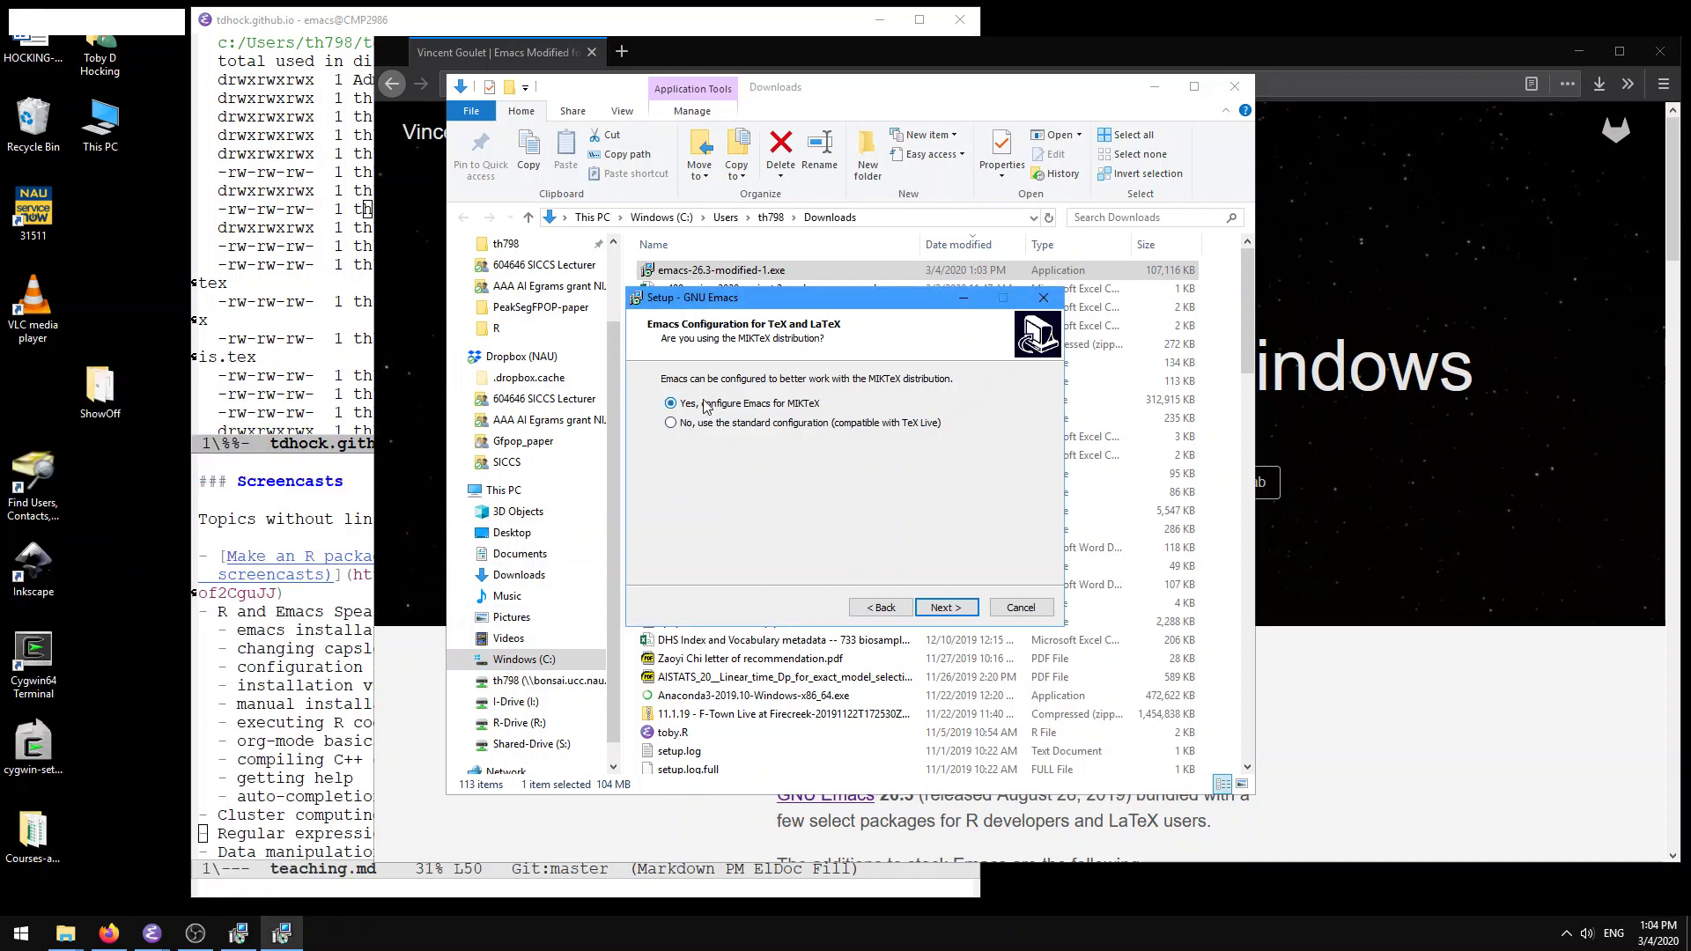
left_click(960, 611)
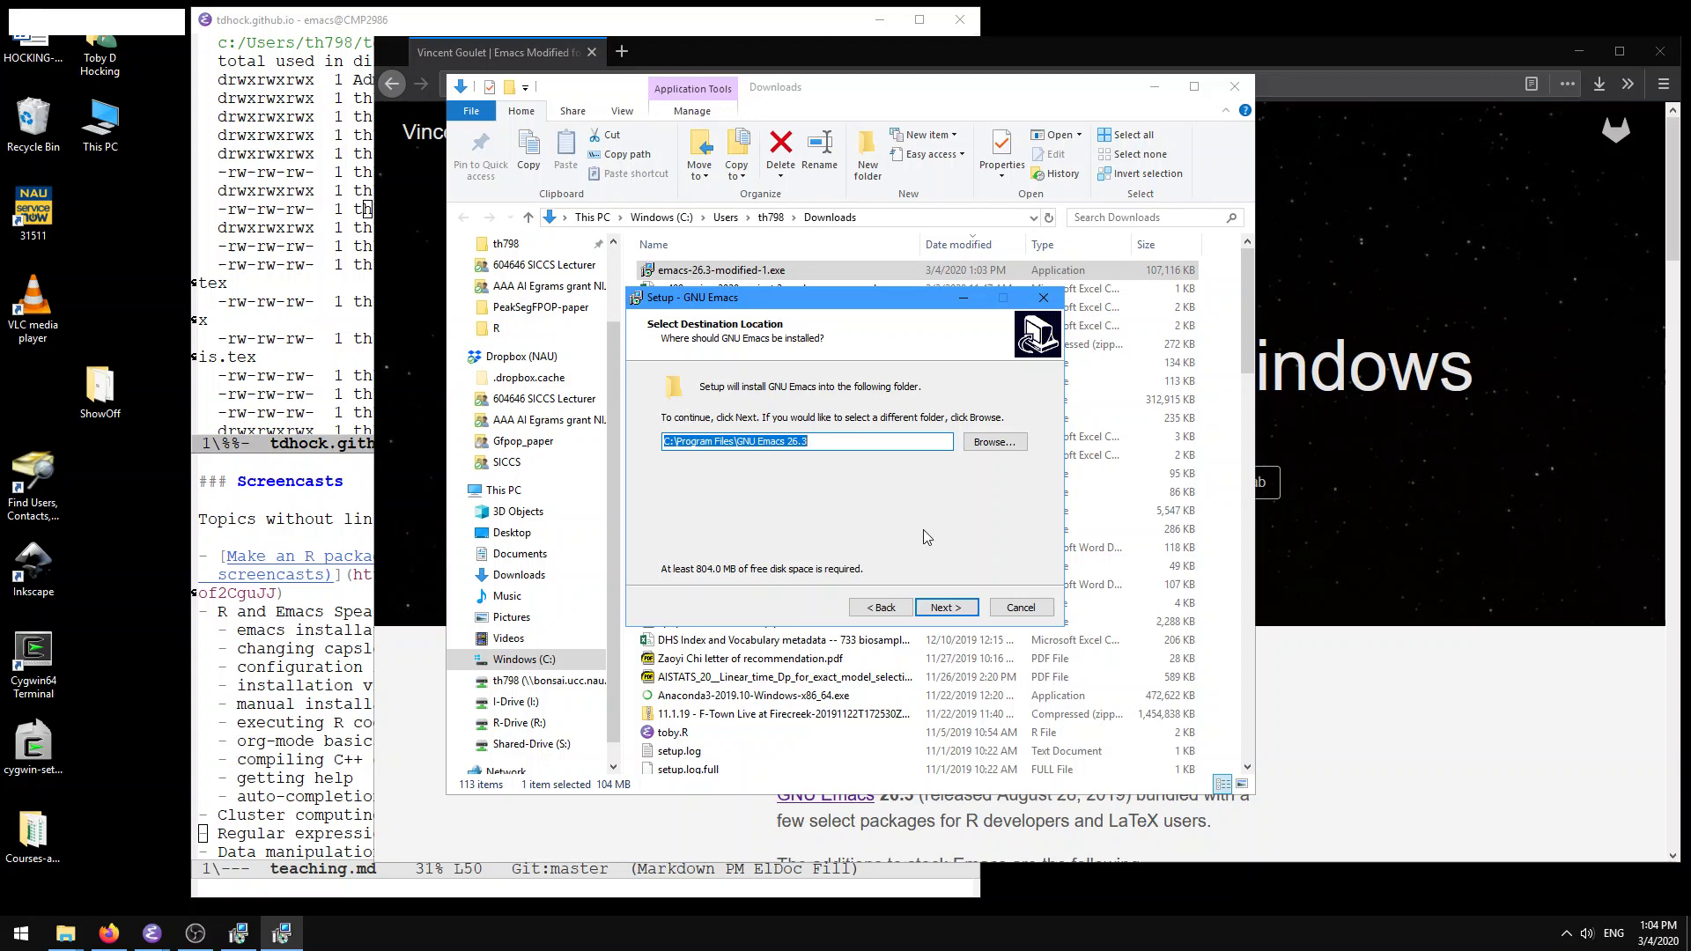
Step: Accept the destination folder C:\Program Files\GNU Emacs 26.3 and the Start Menu folder GNU Emacs 26.3
left_click(948, 607)
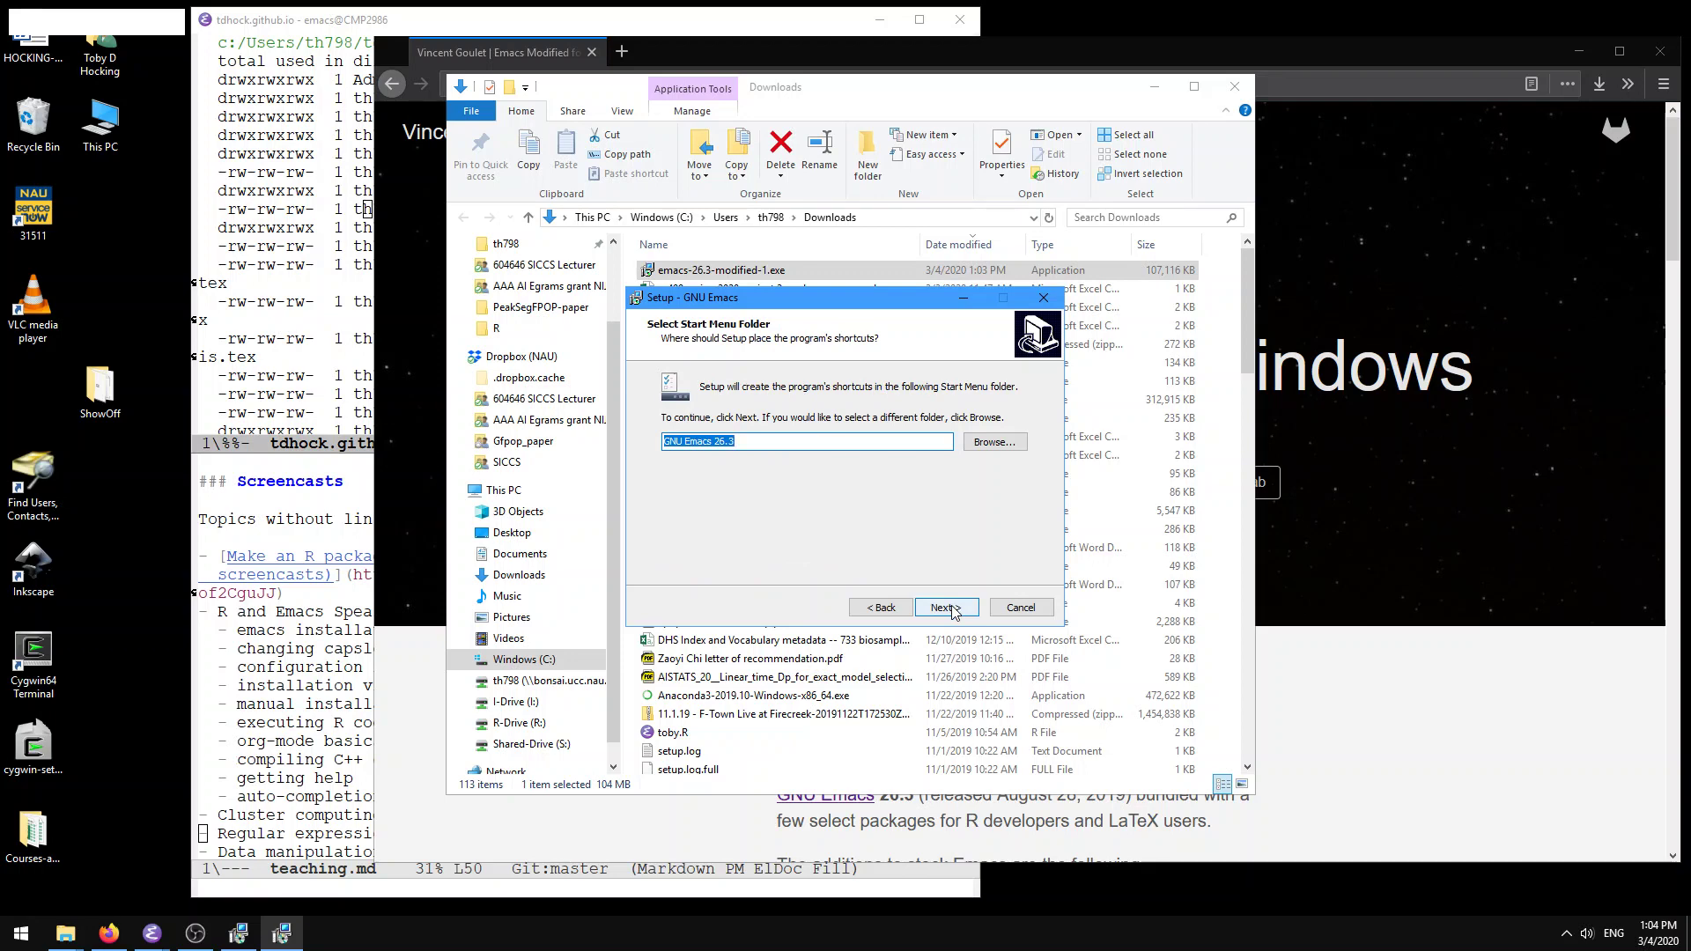
left_click(951, 608)
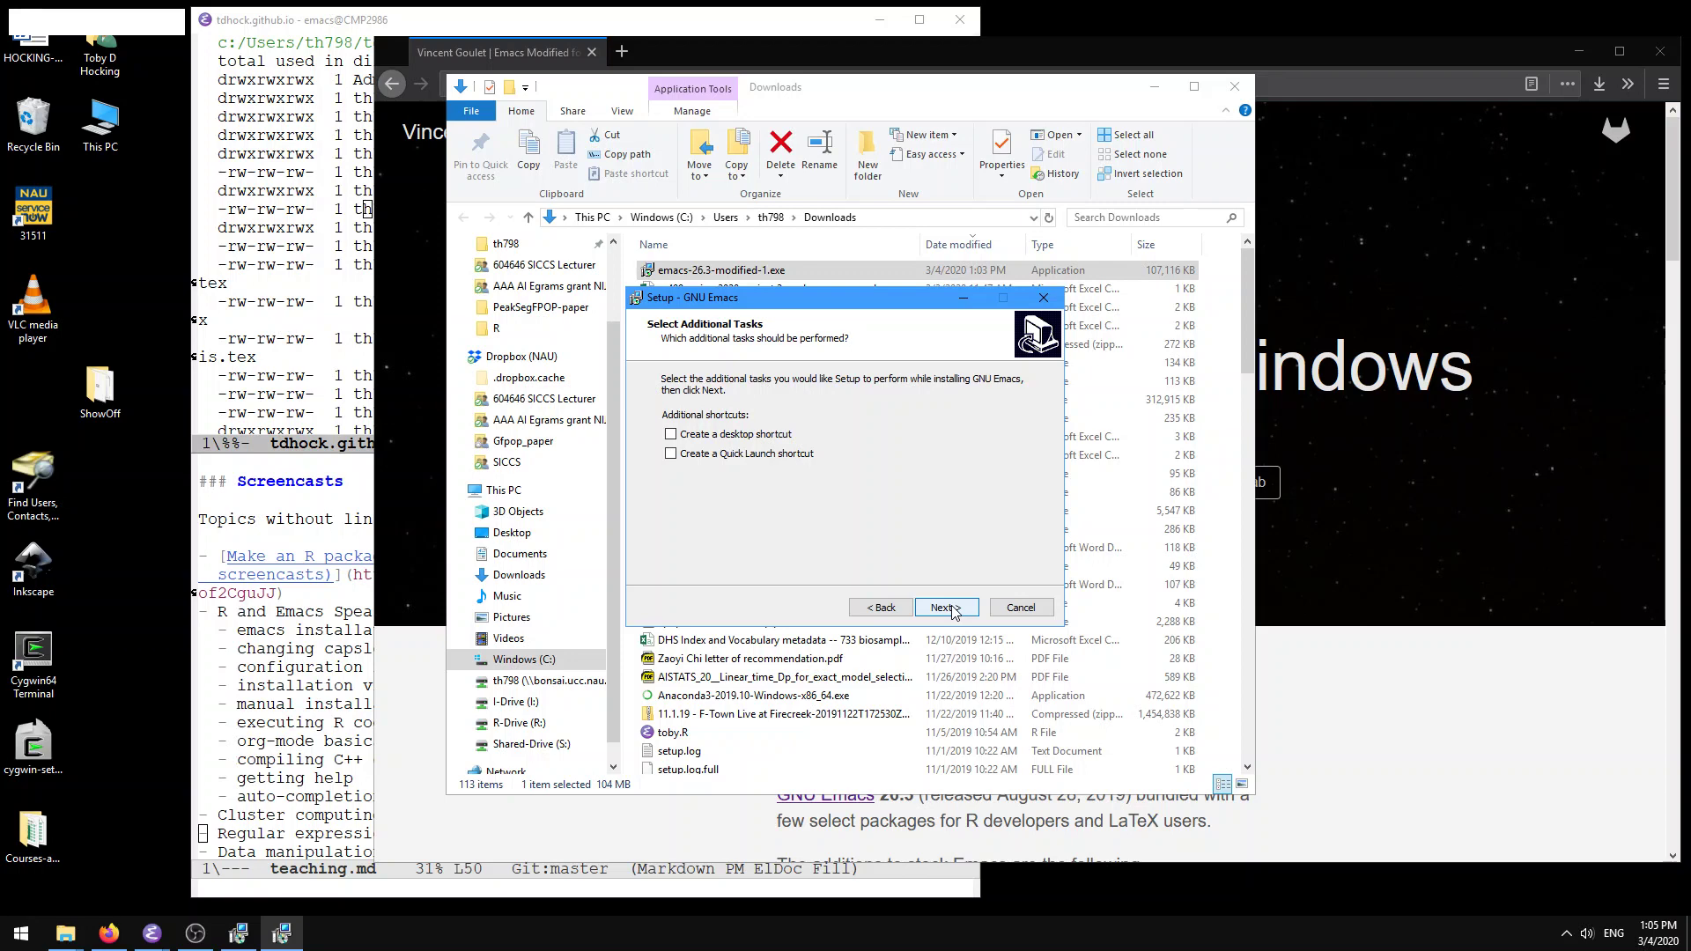
Step: Leave the desktop and Quick Launch shortcuts unselected and start installing GNU Emacs
left_click(951, 608)
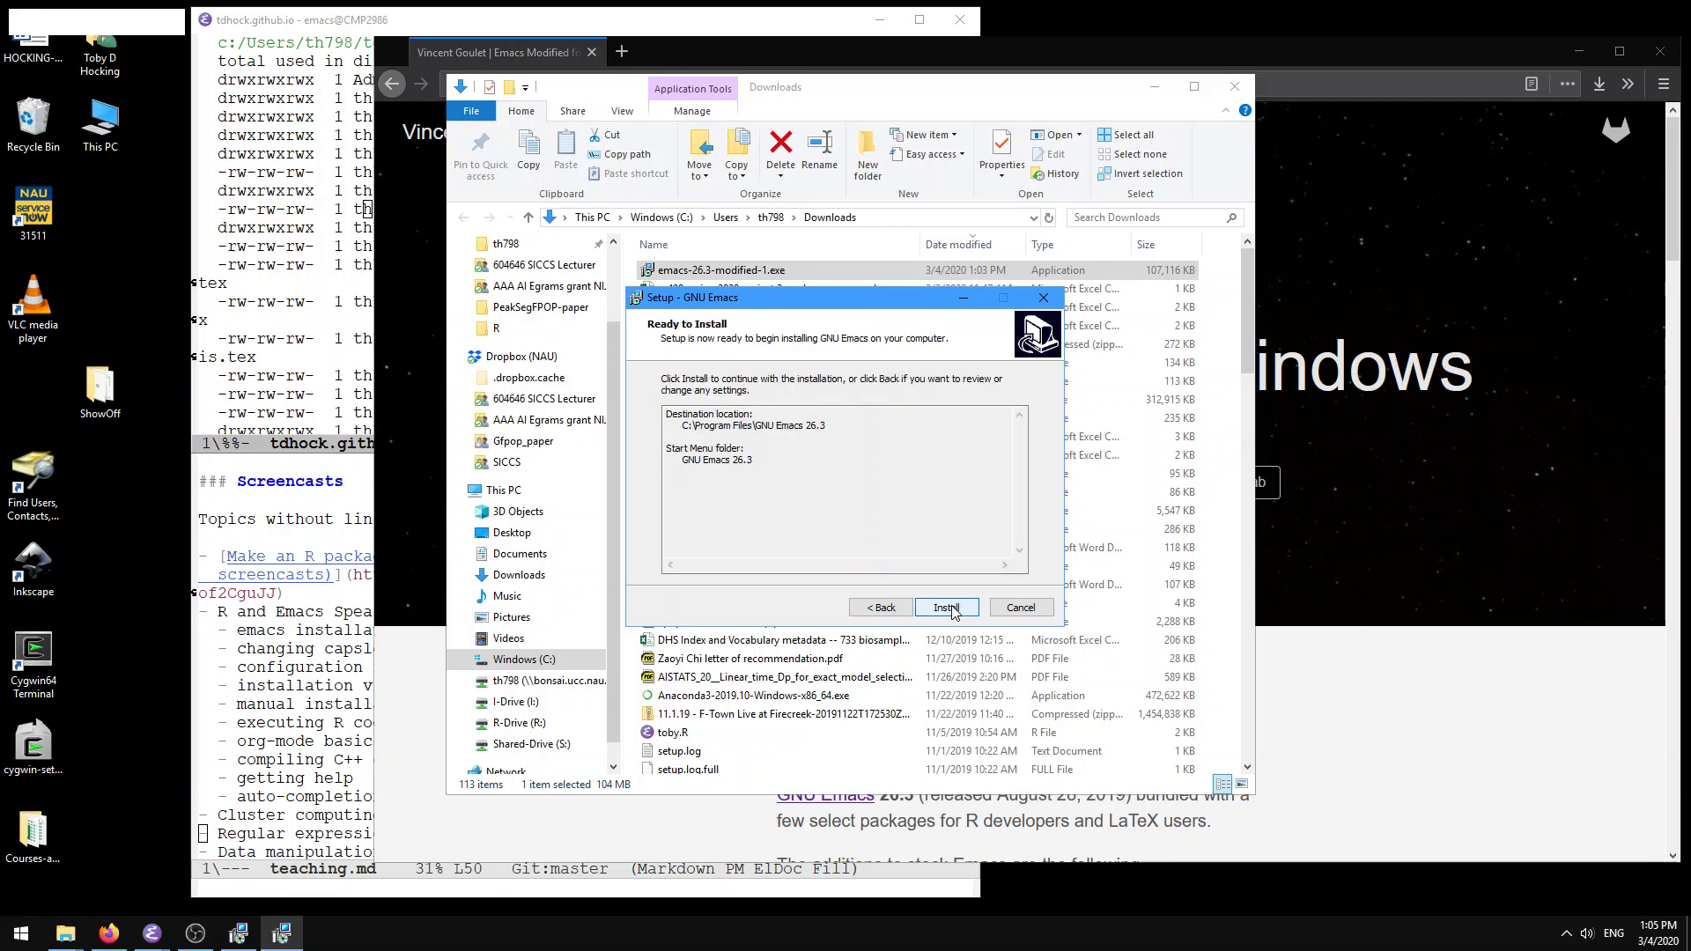
left_click(948, 607)
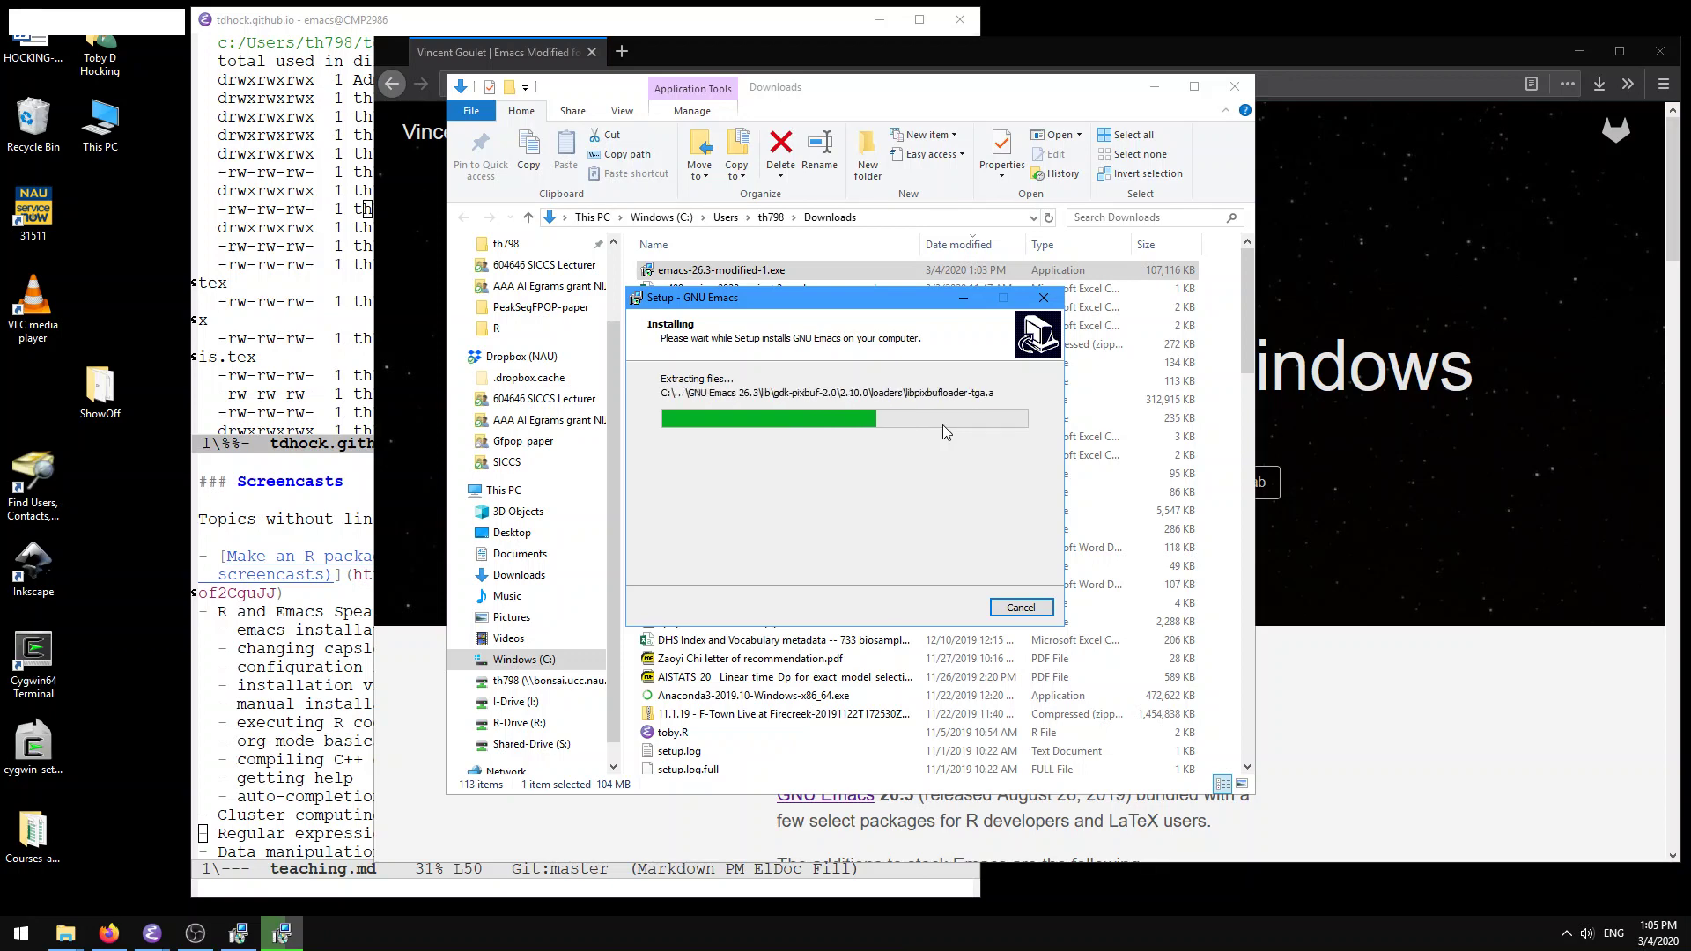
Step: Look up the description of the emacs-version variable in the Emacs window that is already running
left_click(421, 23)
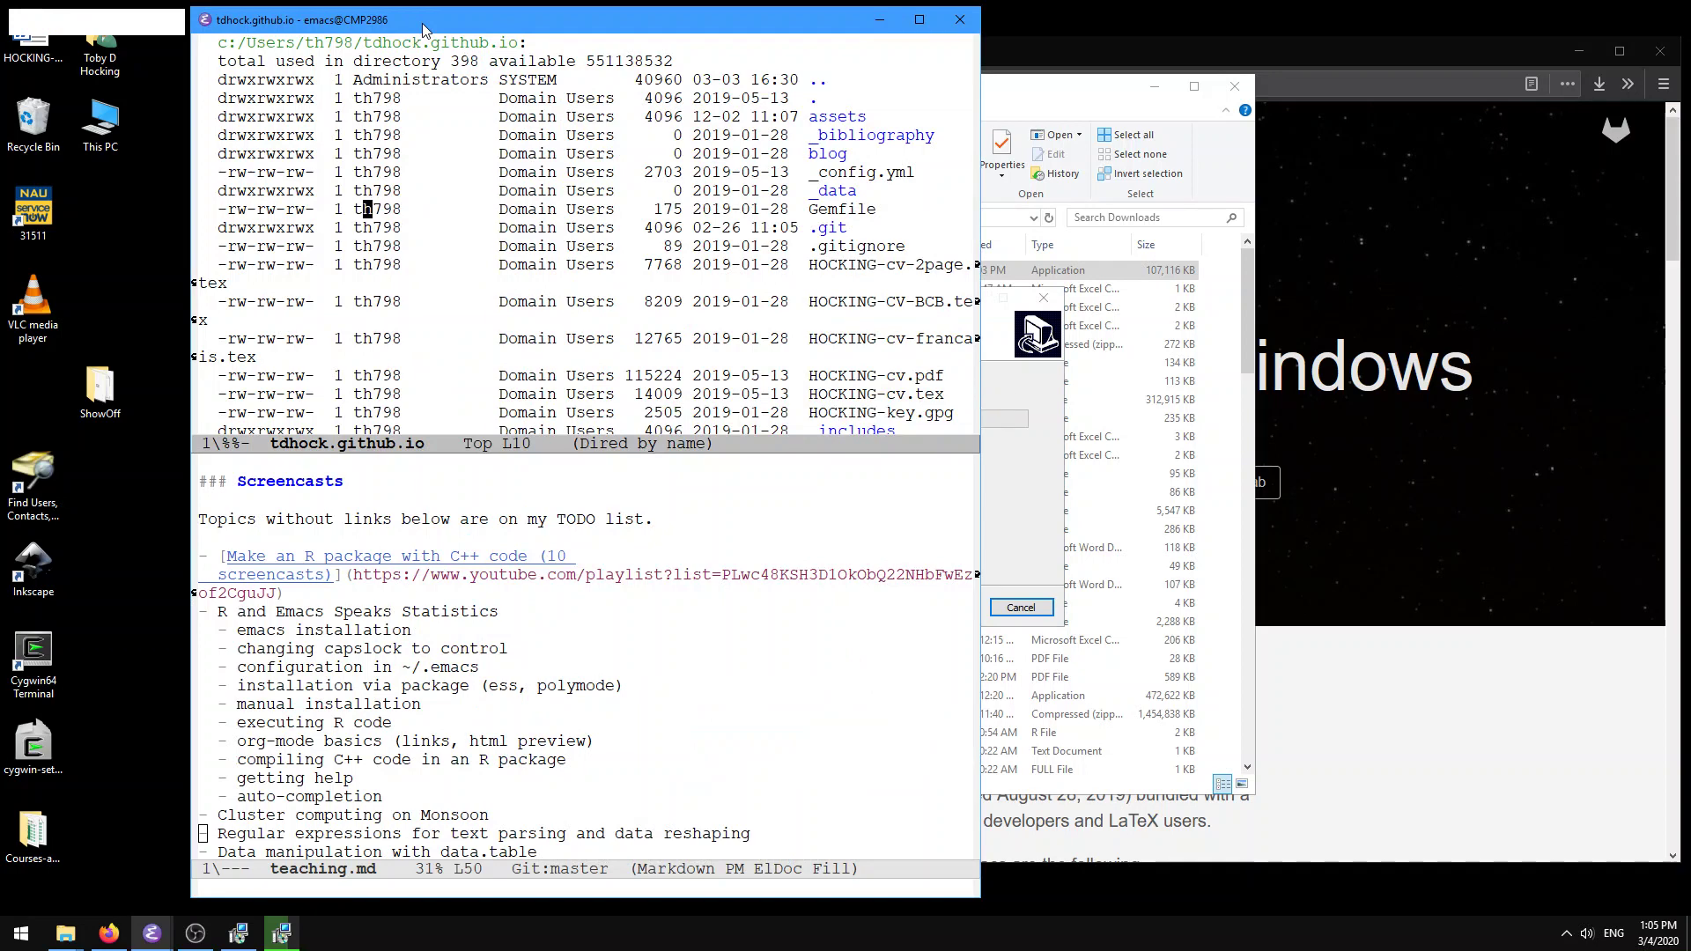
key("ctrl")
key("ctrl+h")
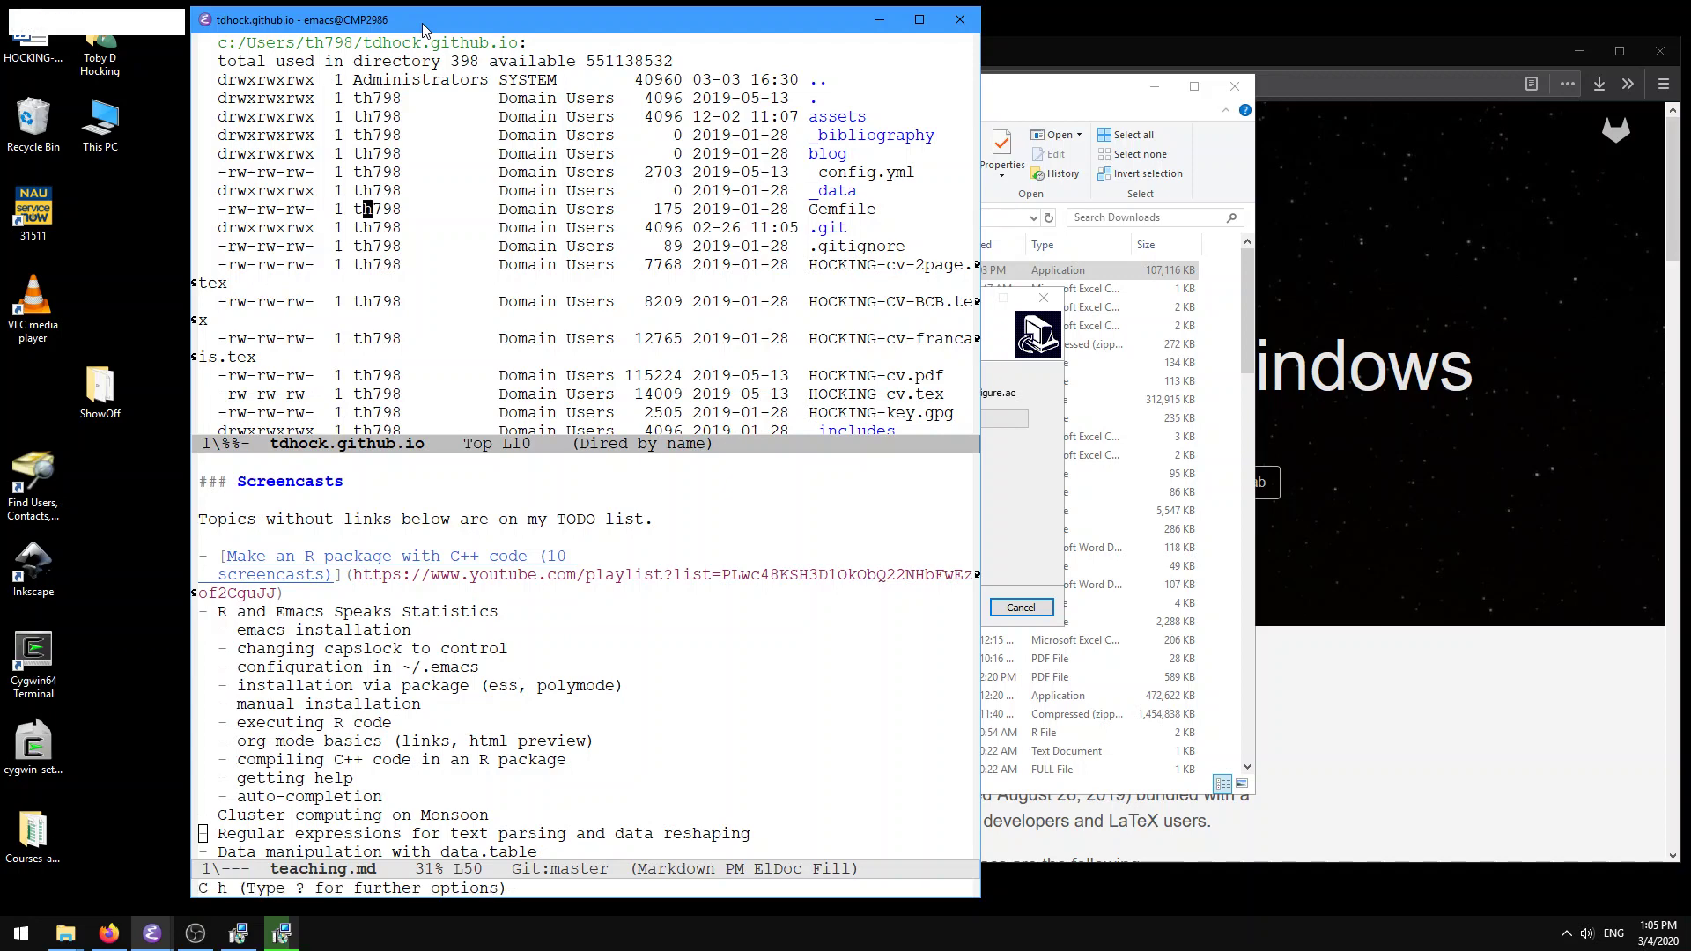
key("v")
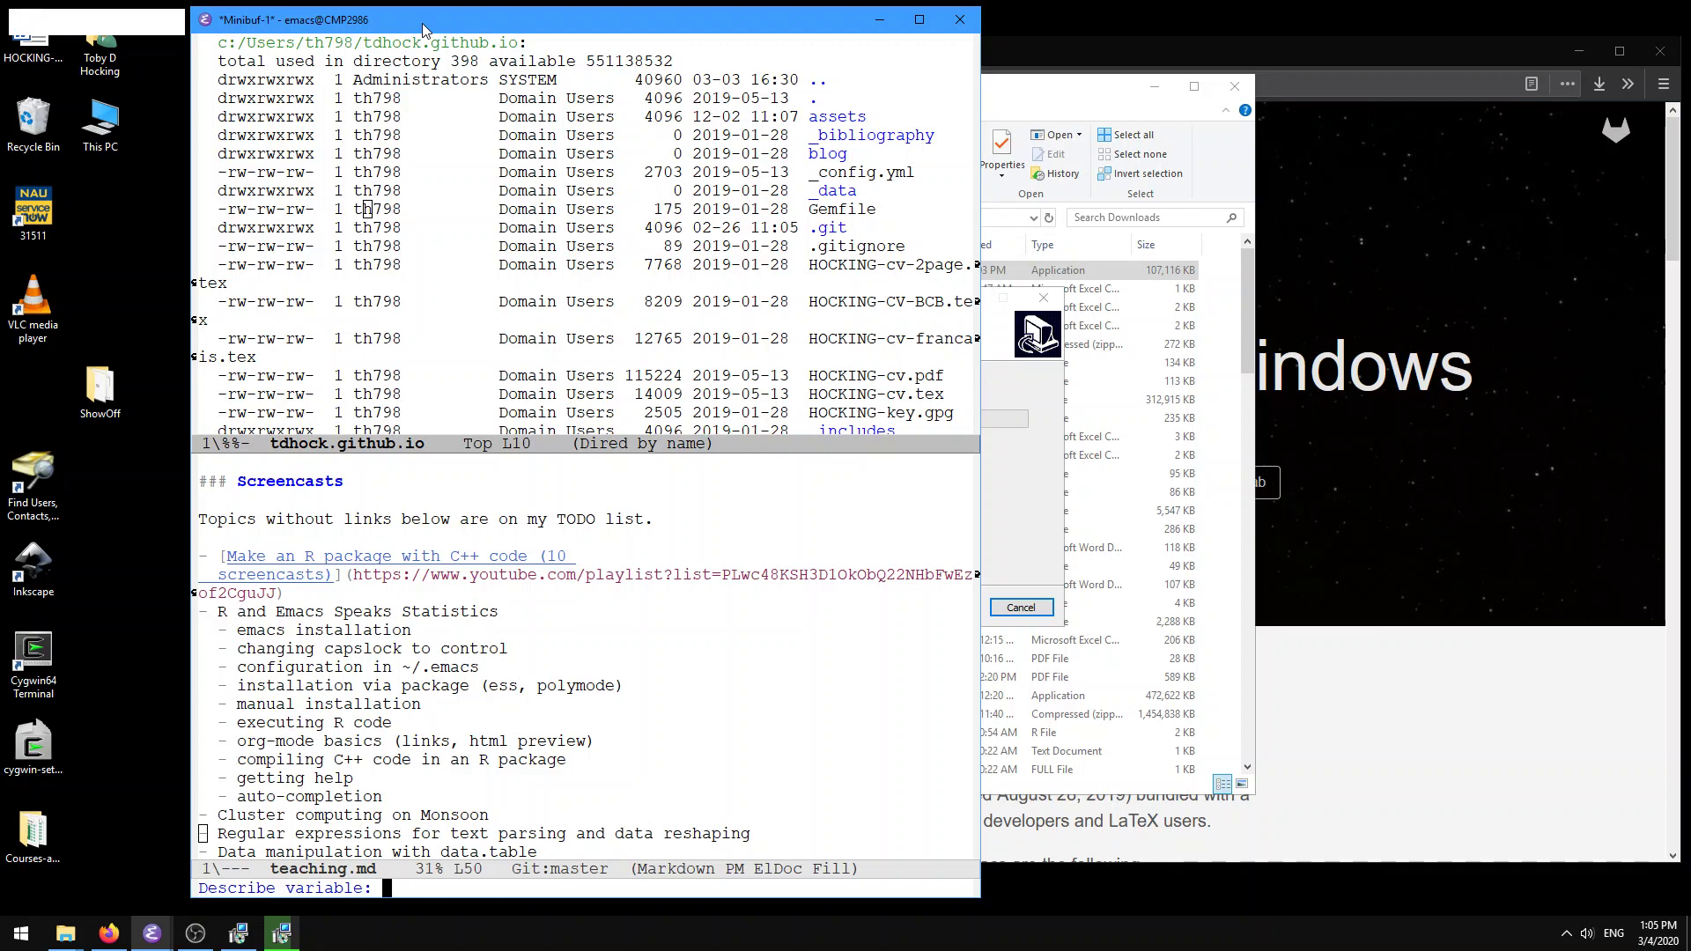
type("emas")
key("BackSpace")
type("cs-")
key("Tab")
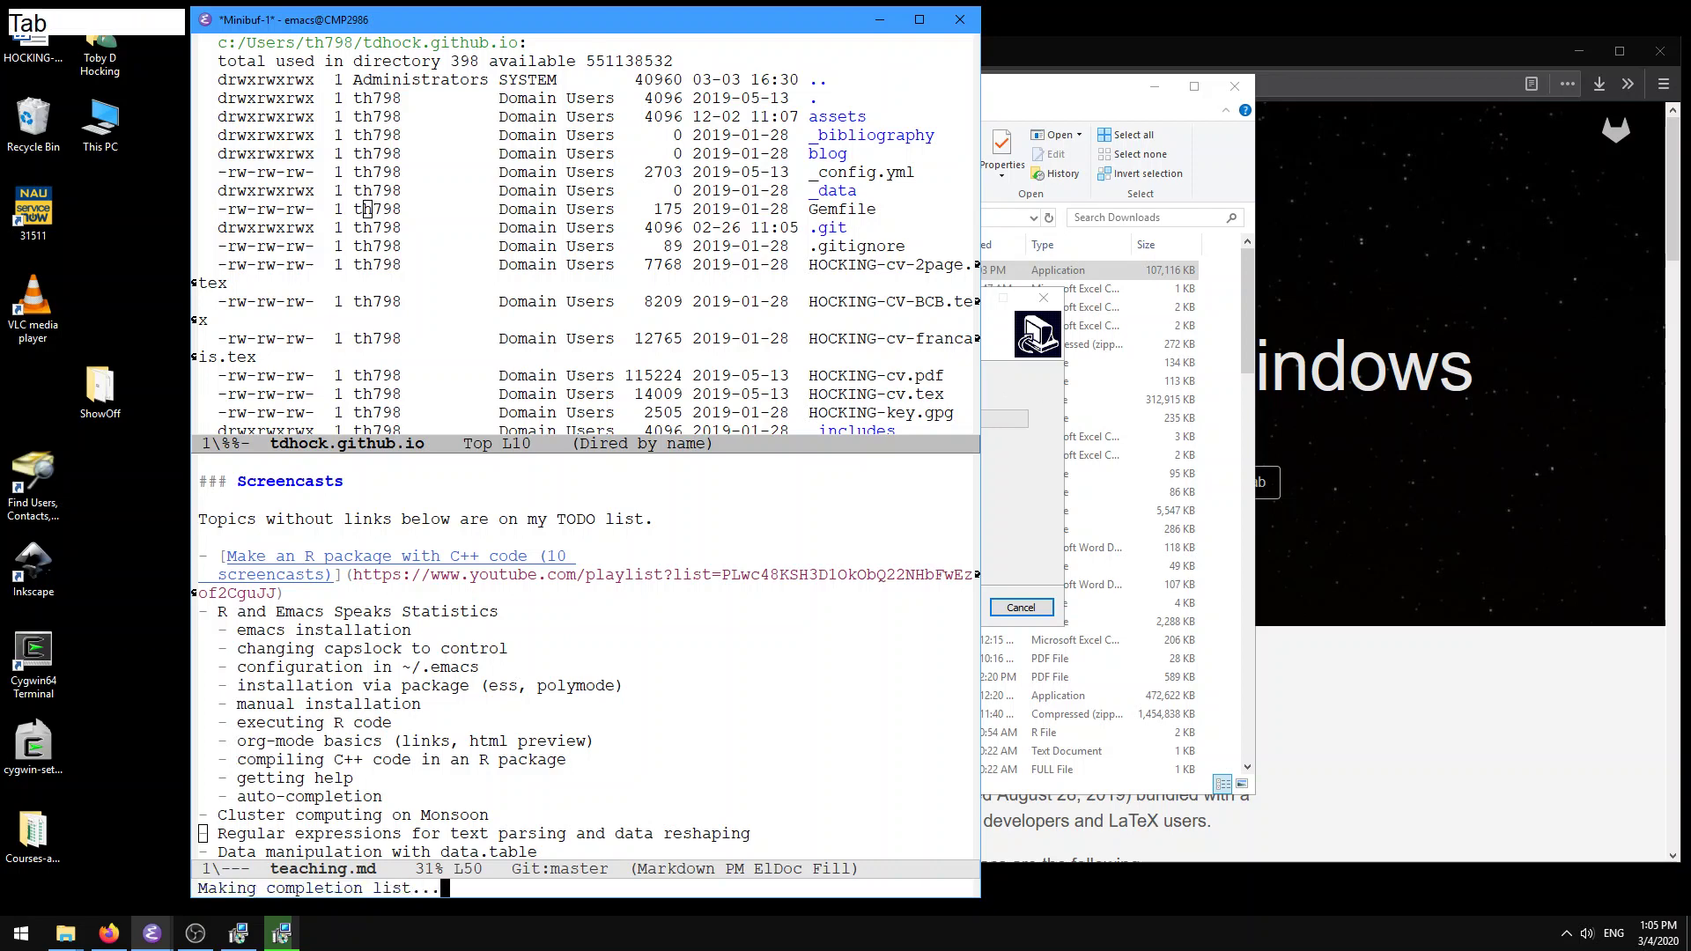
type("variable: emacs-v")
key("Tab")
key("Return")
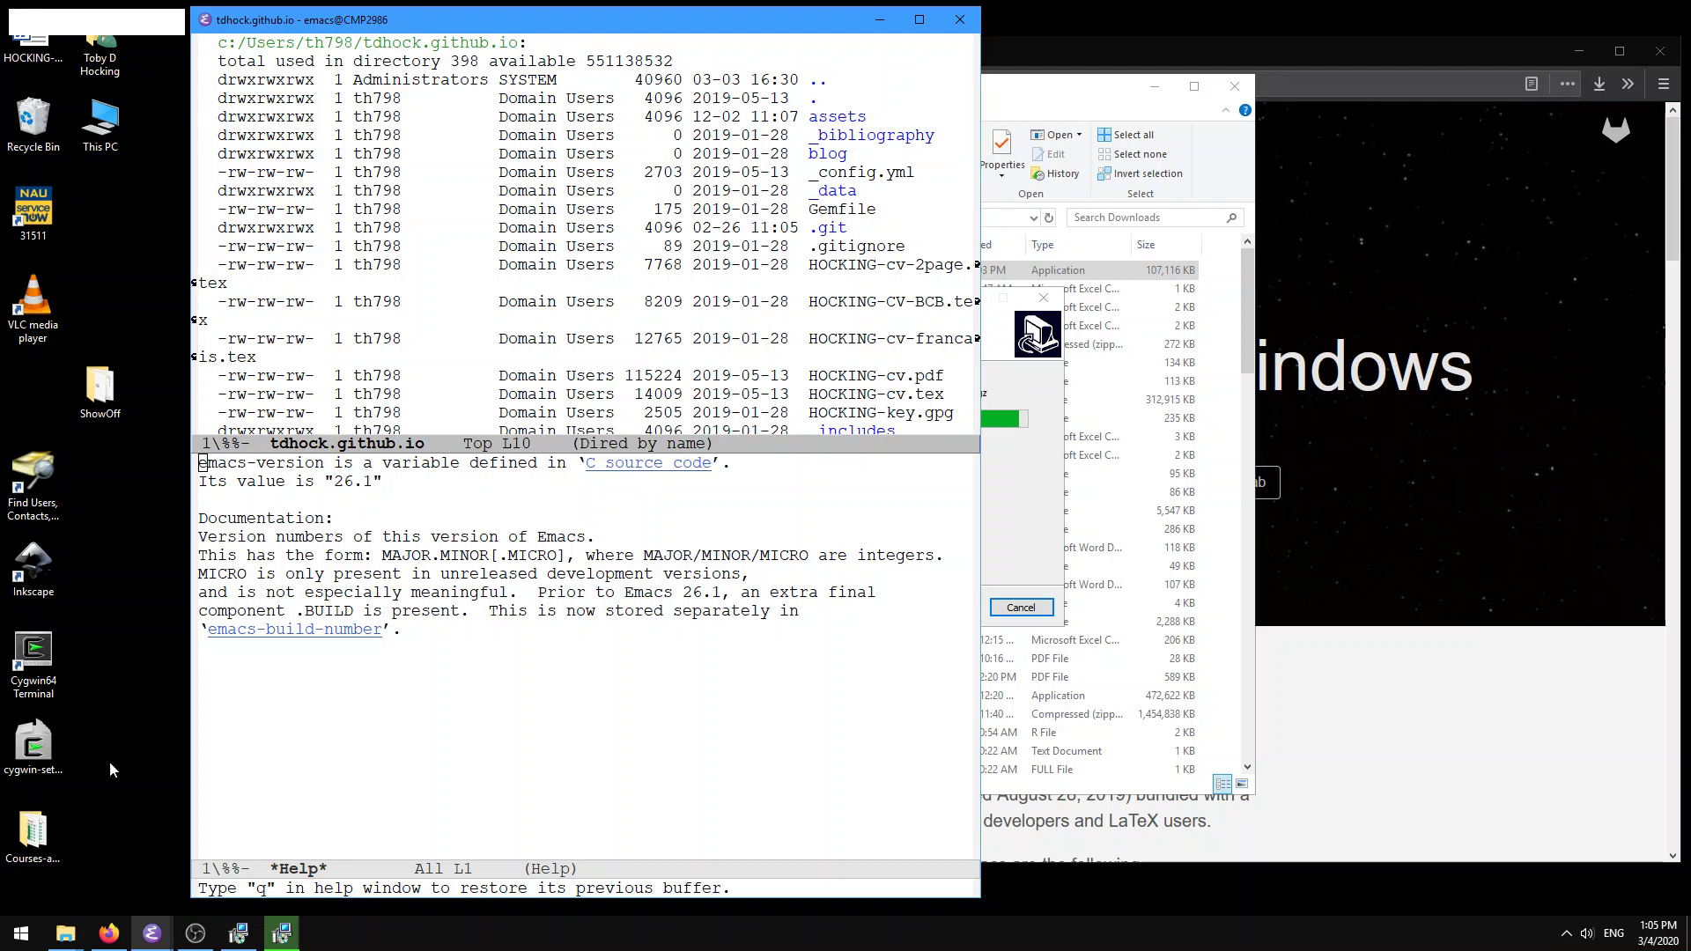
Step: Look through the installed programs for existing GNU Emacs entries and return to the installer
left_click(21, 932)
scroll(153, 654, "down", 5)
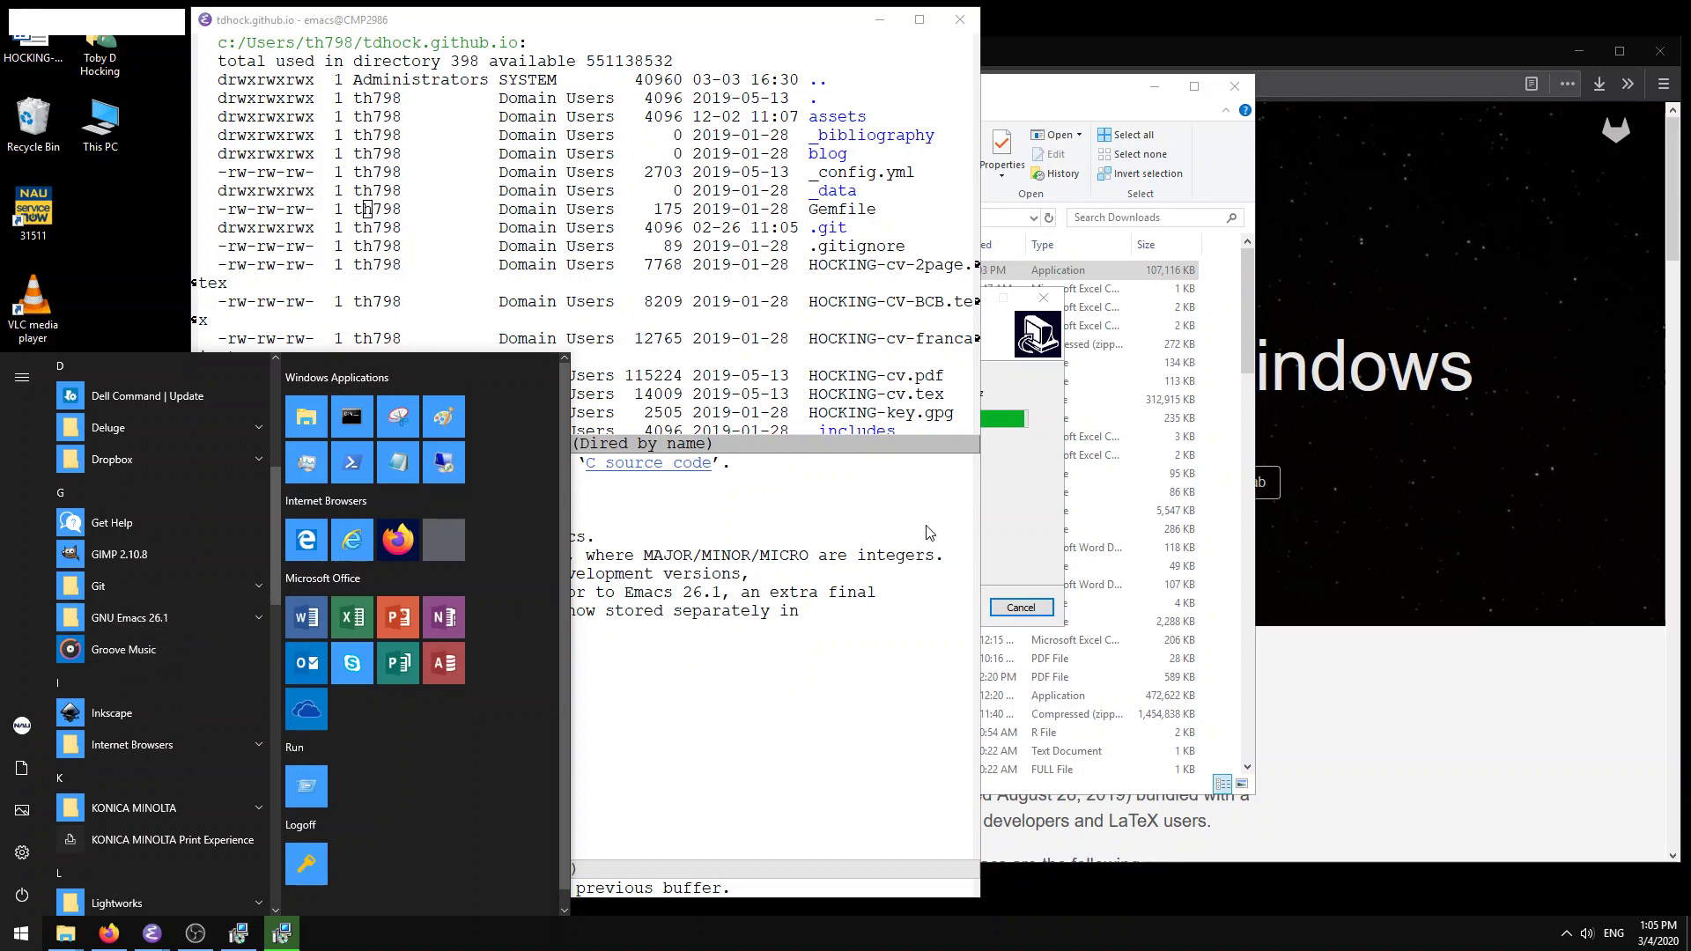
left_click(1007, 458)
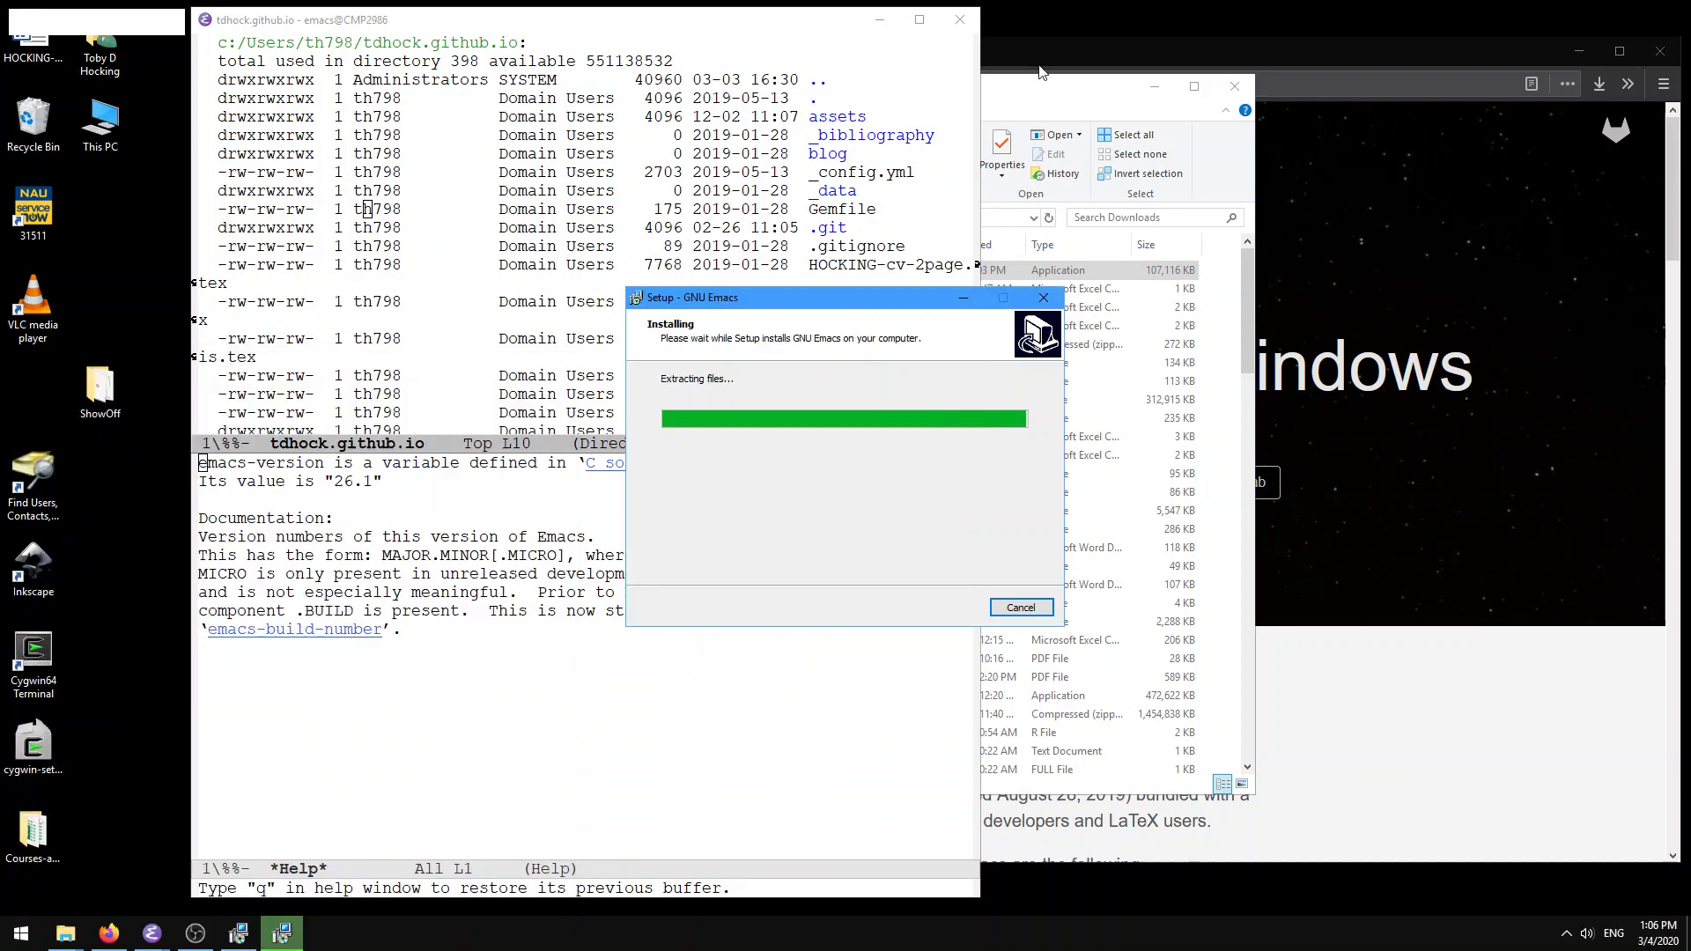
Step: Move the Downloads window aside and finish the GNU Emacs setup without viewing the README file
left_click(1013, 113)
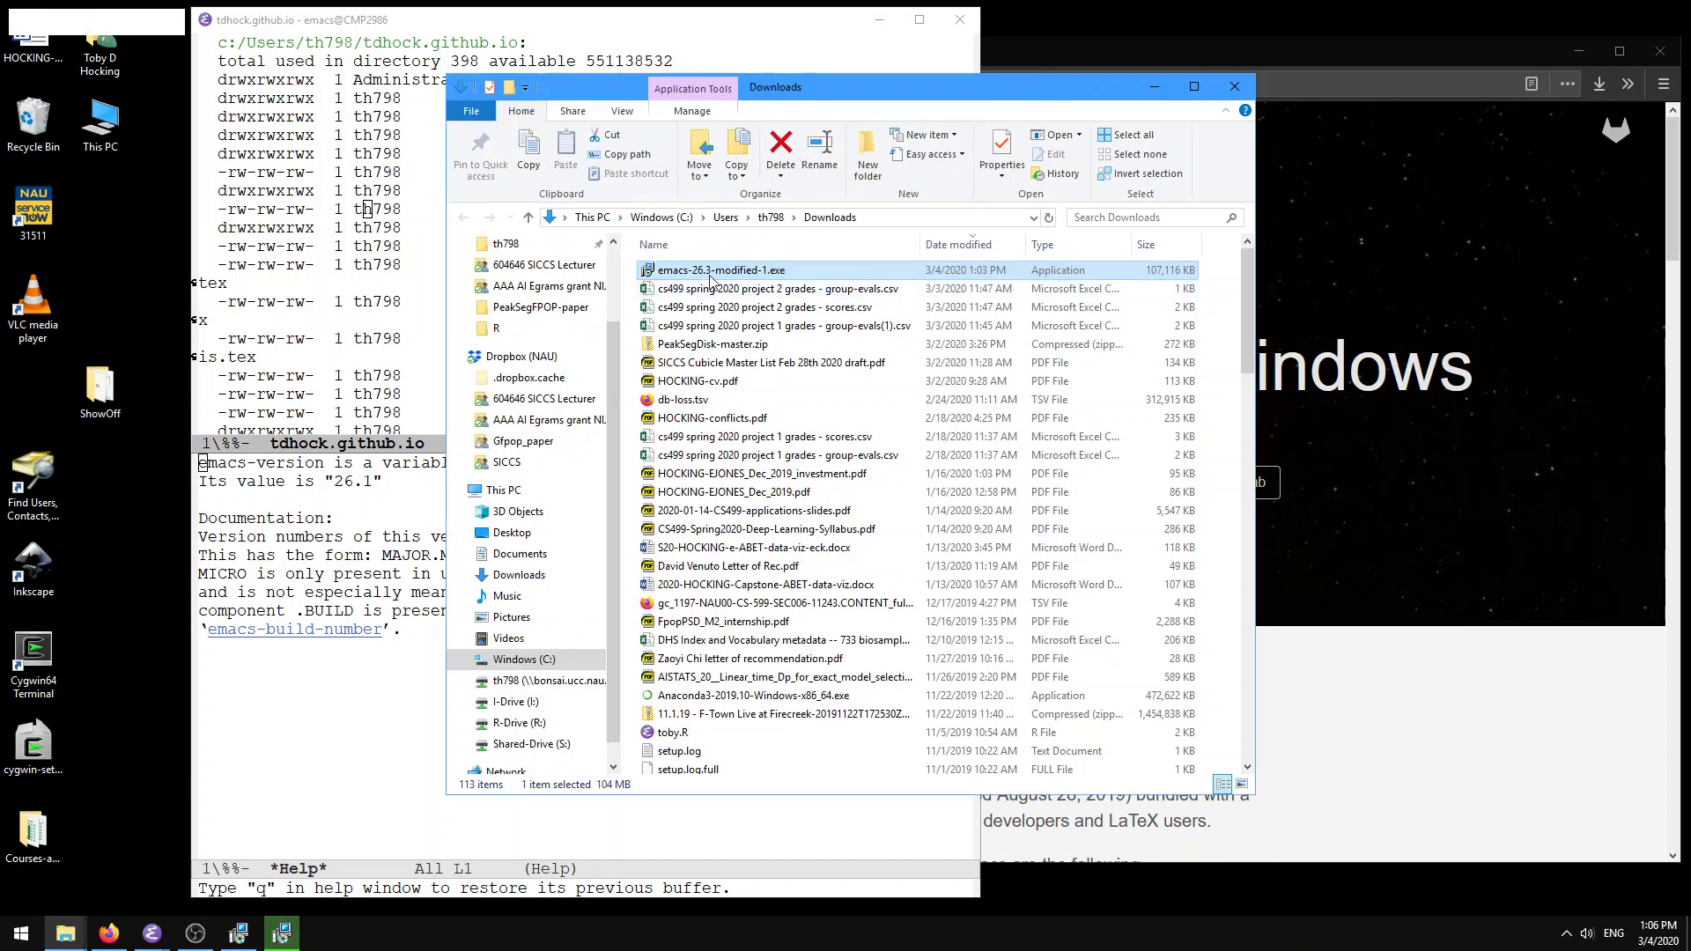
left_click_drag(829, 85, 1151, 56)
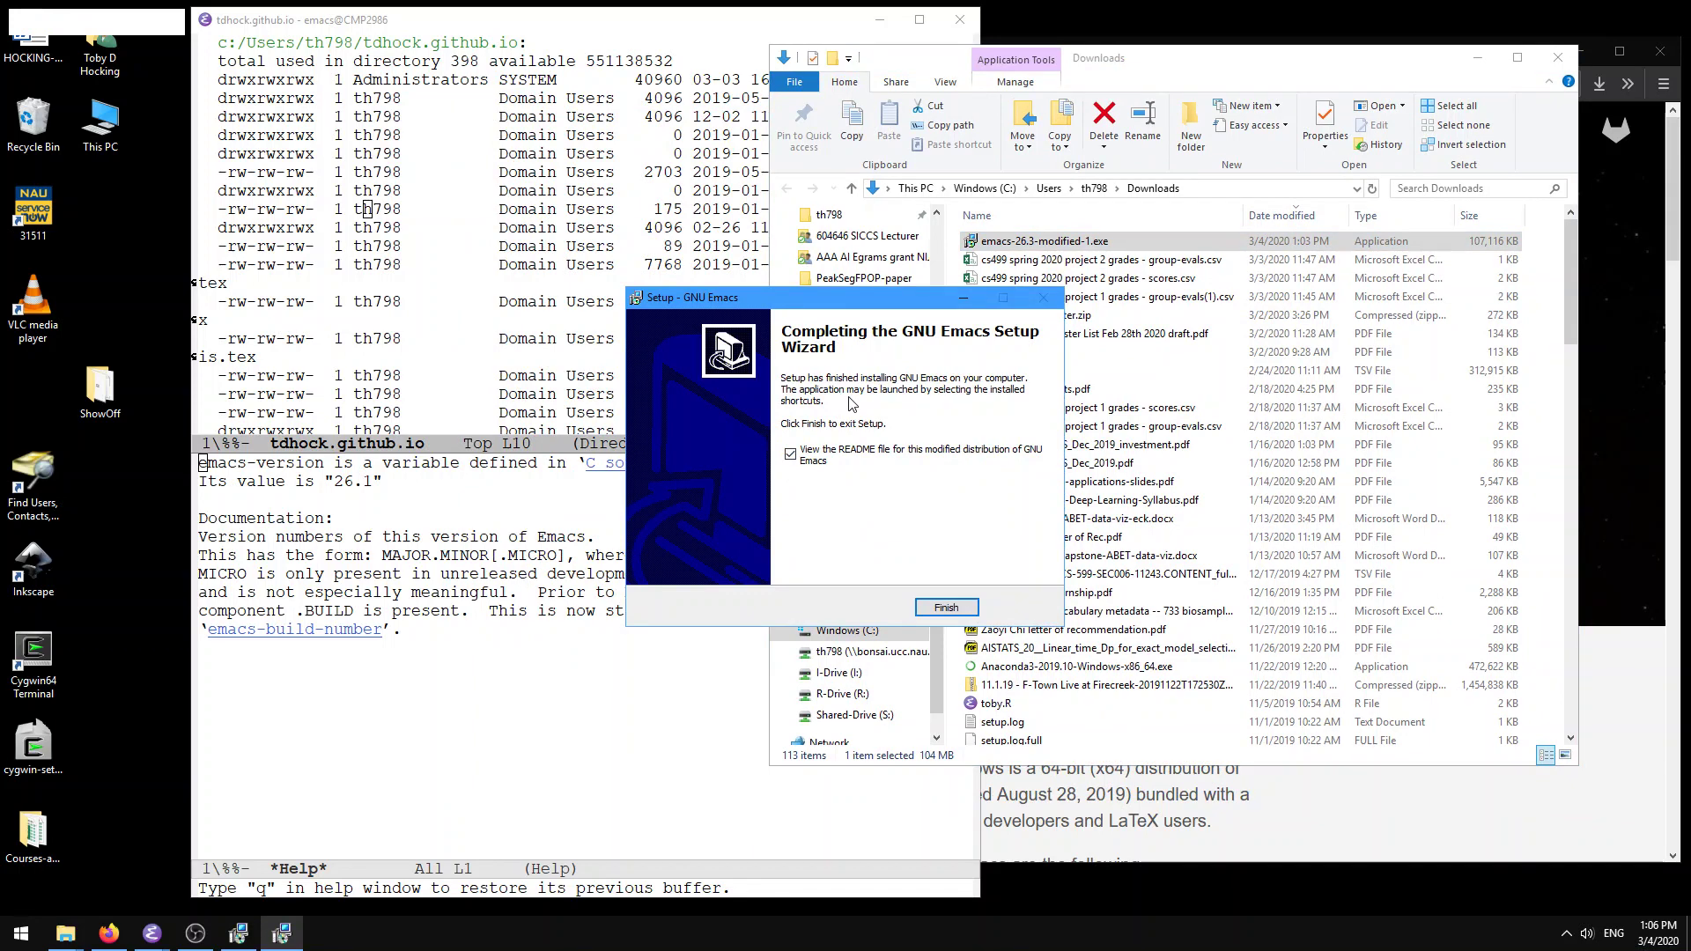
left_click(811, 462)
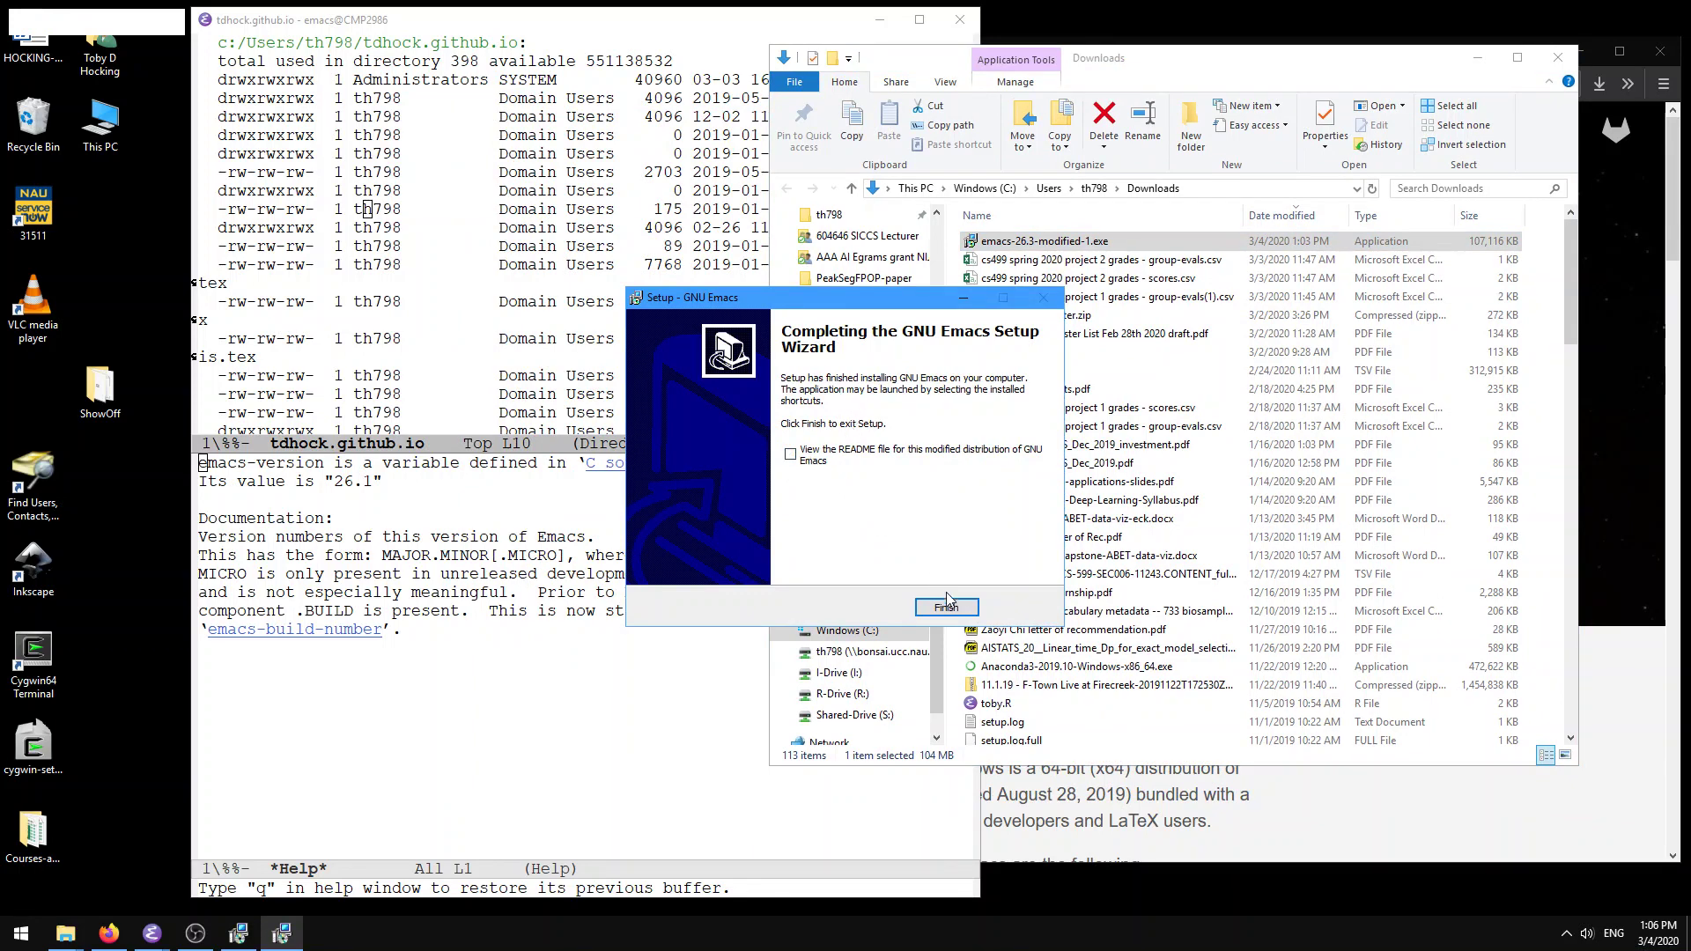
left_click(946, 608)
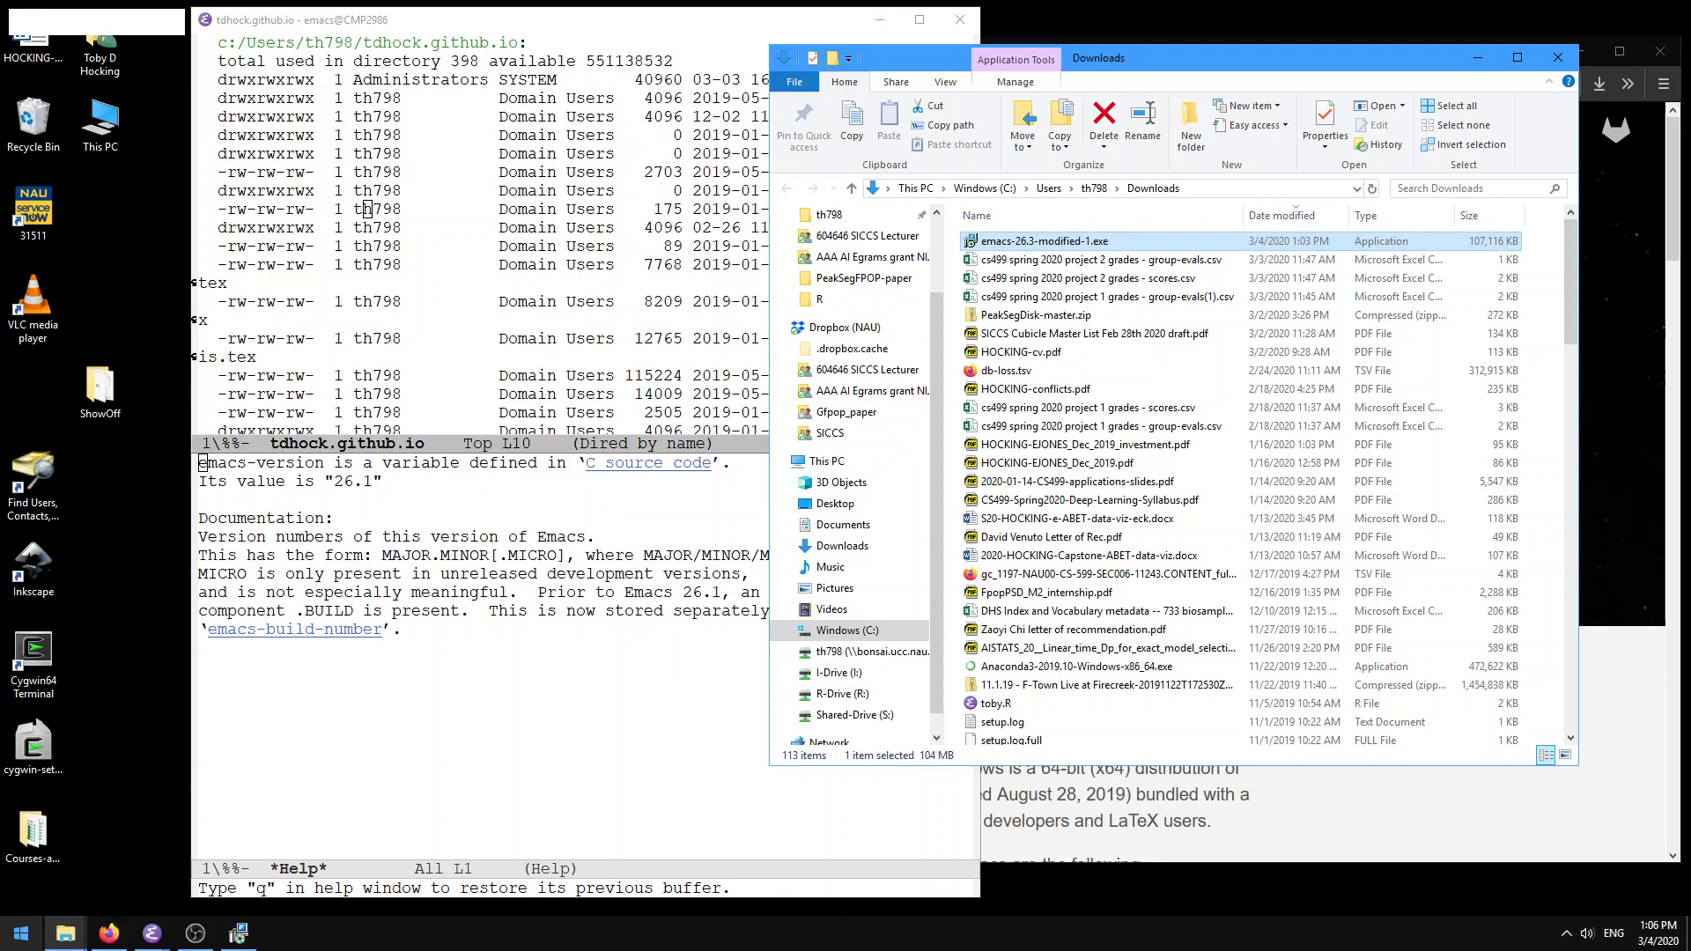
Step: Launch GNU Emacs from the GNU Emacs 26.3 program folder and move its window off the older Emacs window
left_click(28, 938)
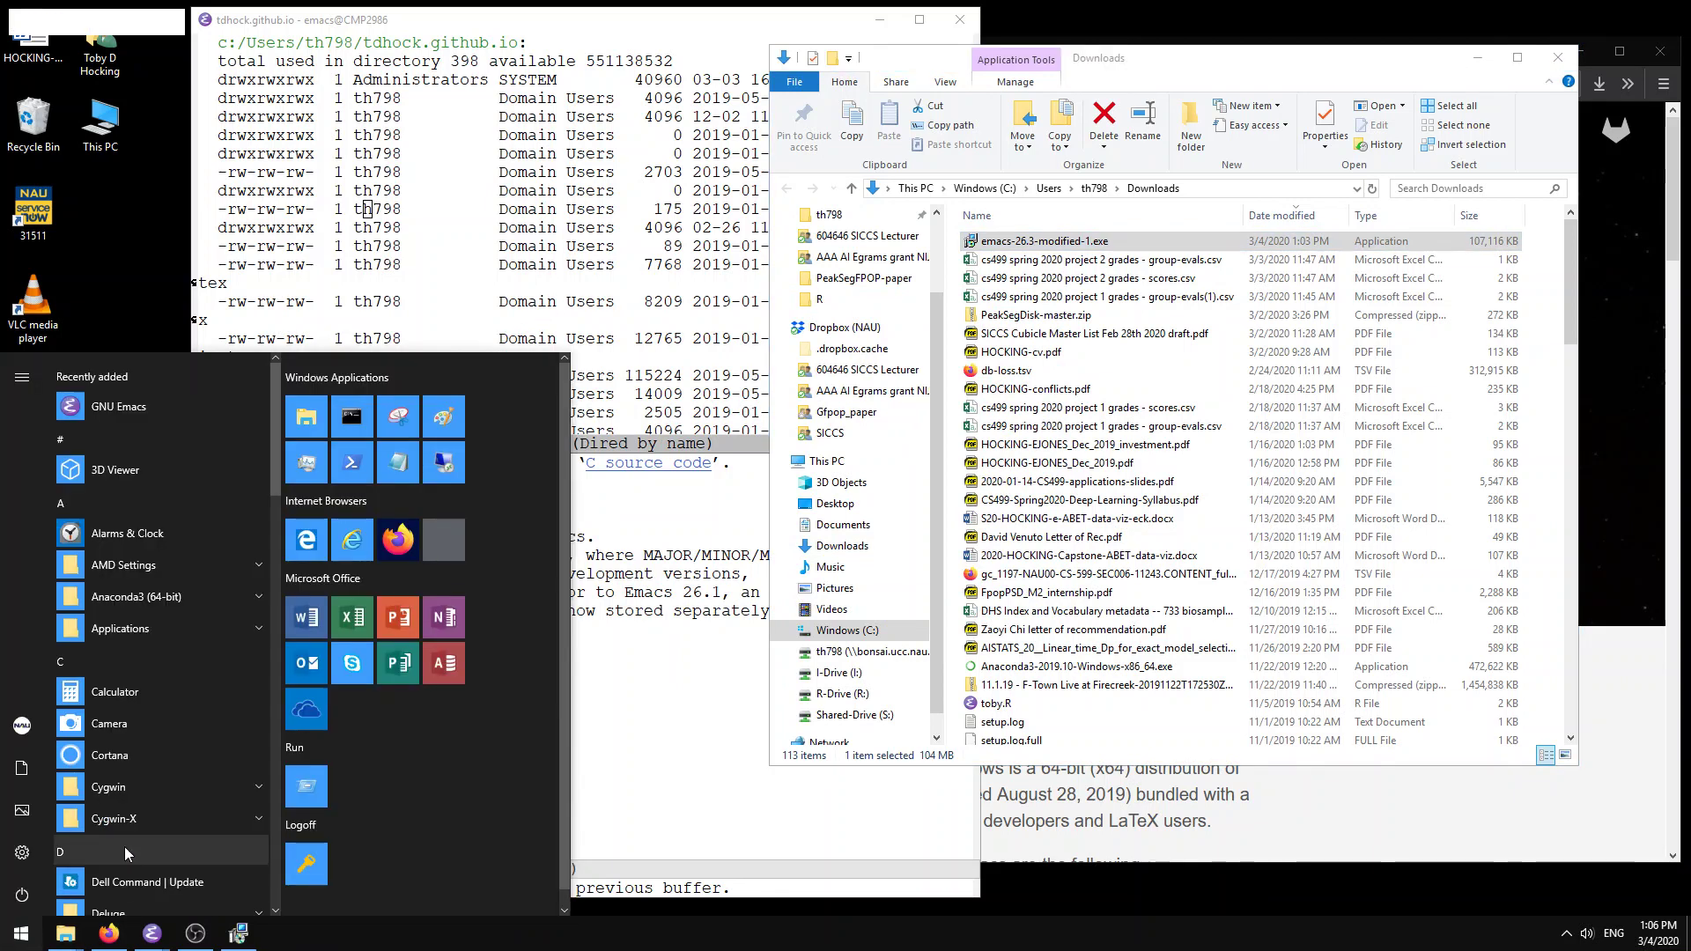
scroll(155, 653, "down", 1)
scroll(156, 650, "down", 3)
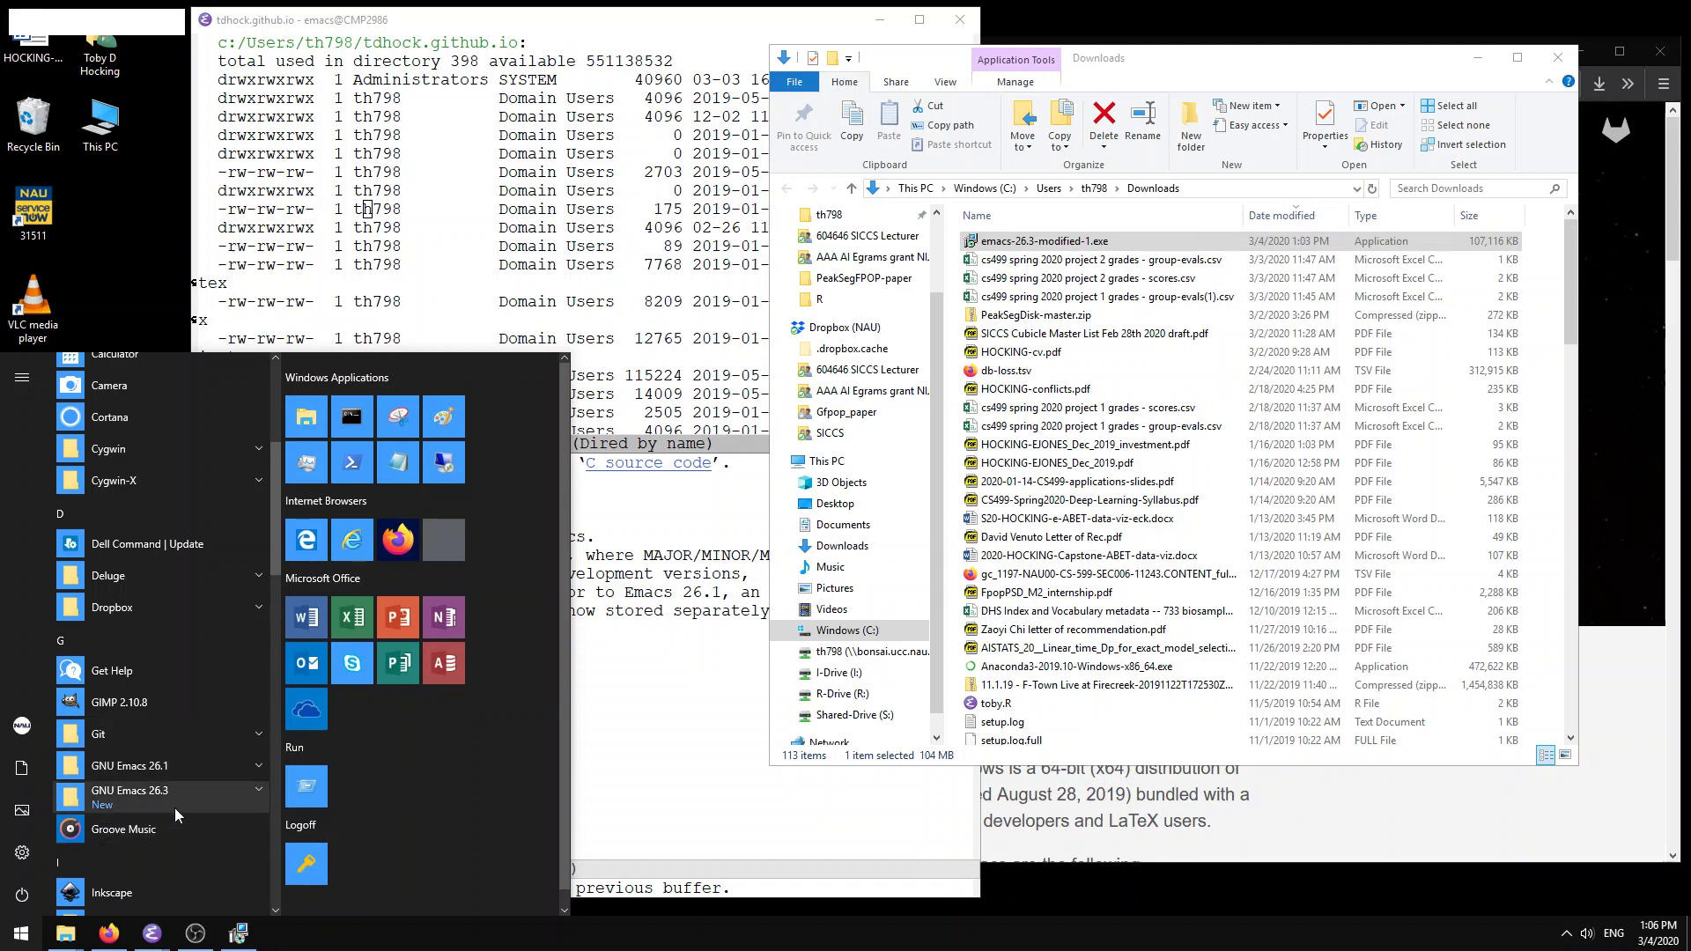
left_click(175, 805)
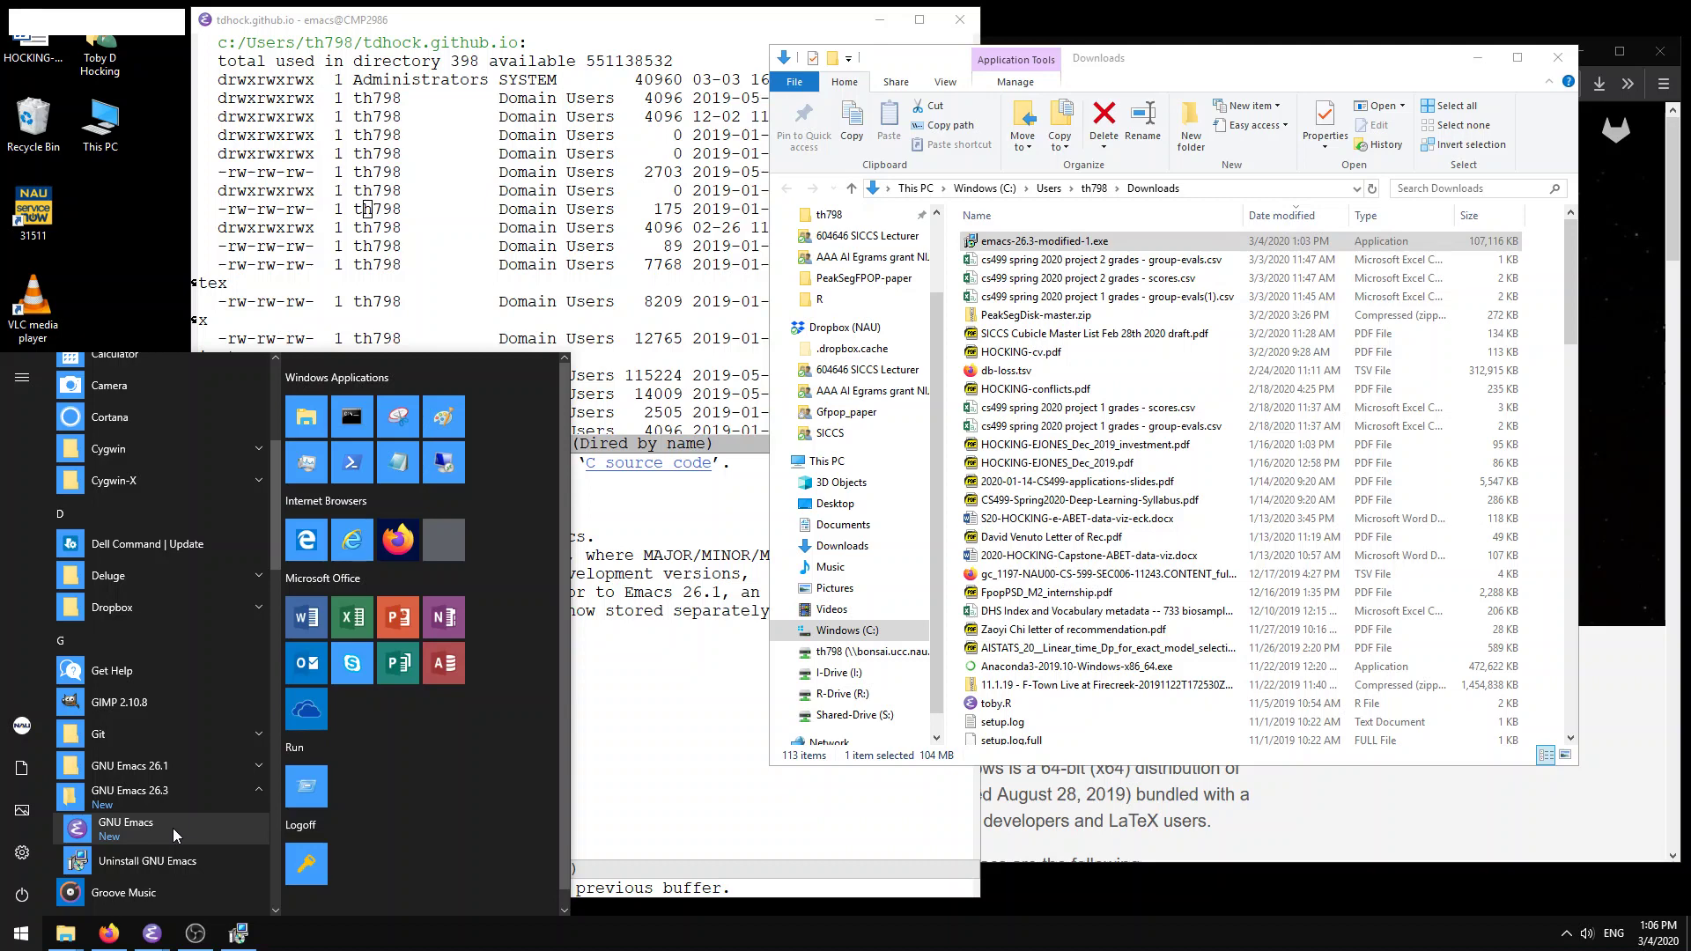
left_click(173, 828)
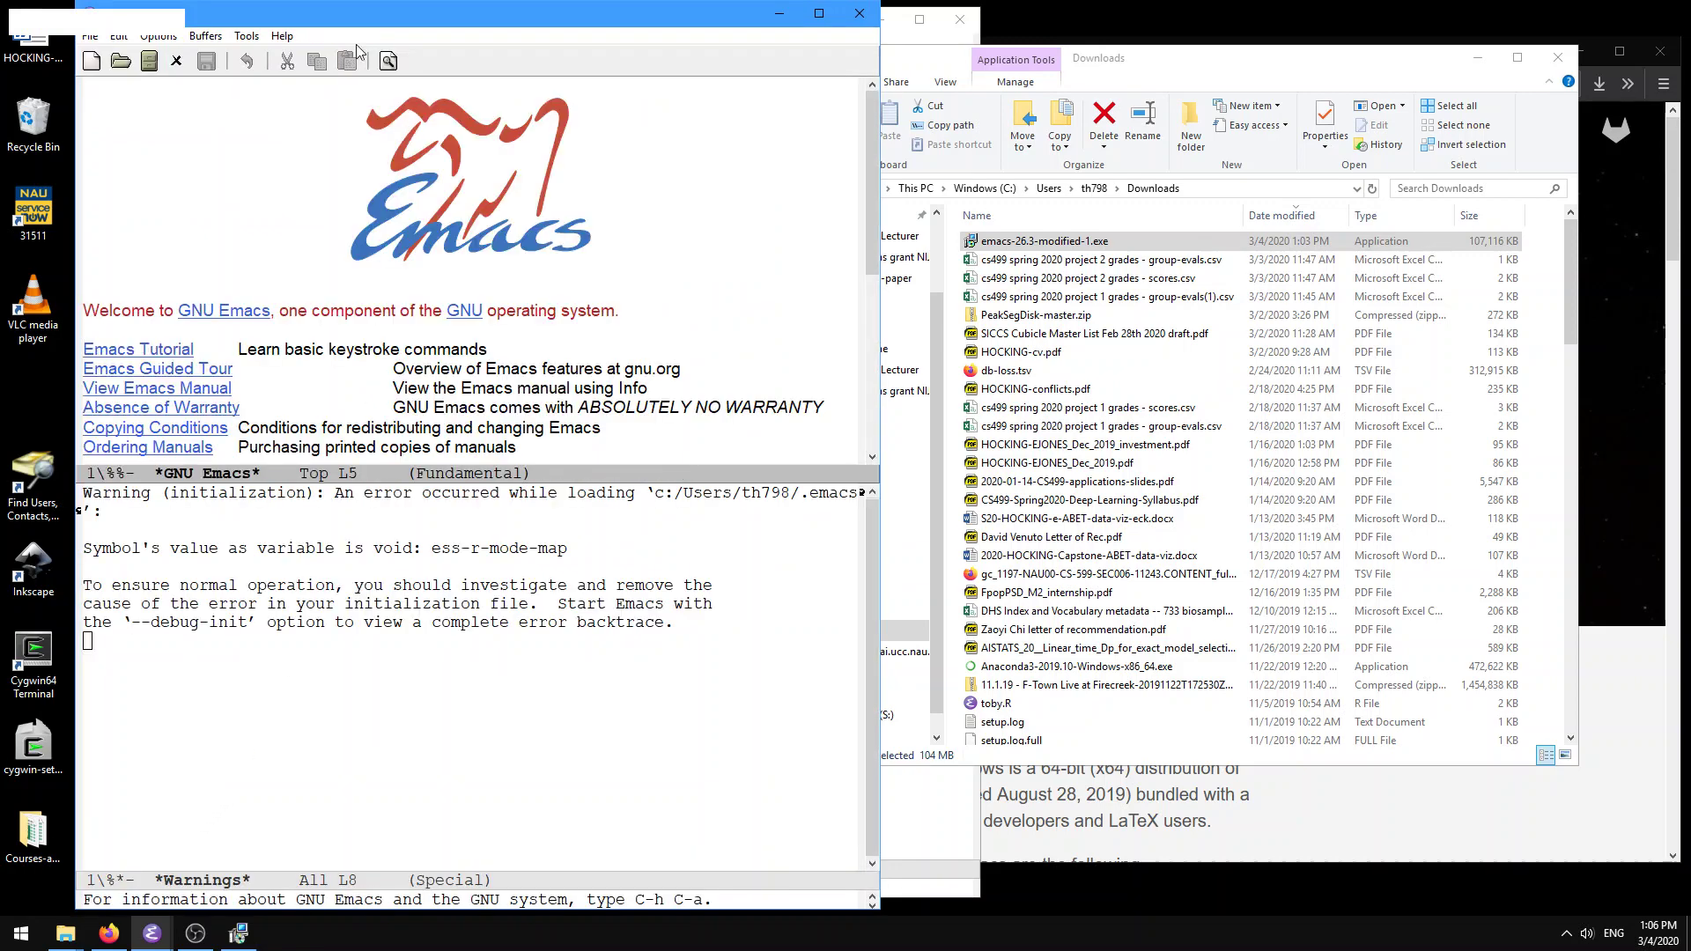
left_click_drag(377, 22, 900, 23)
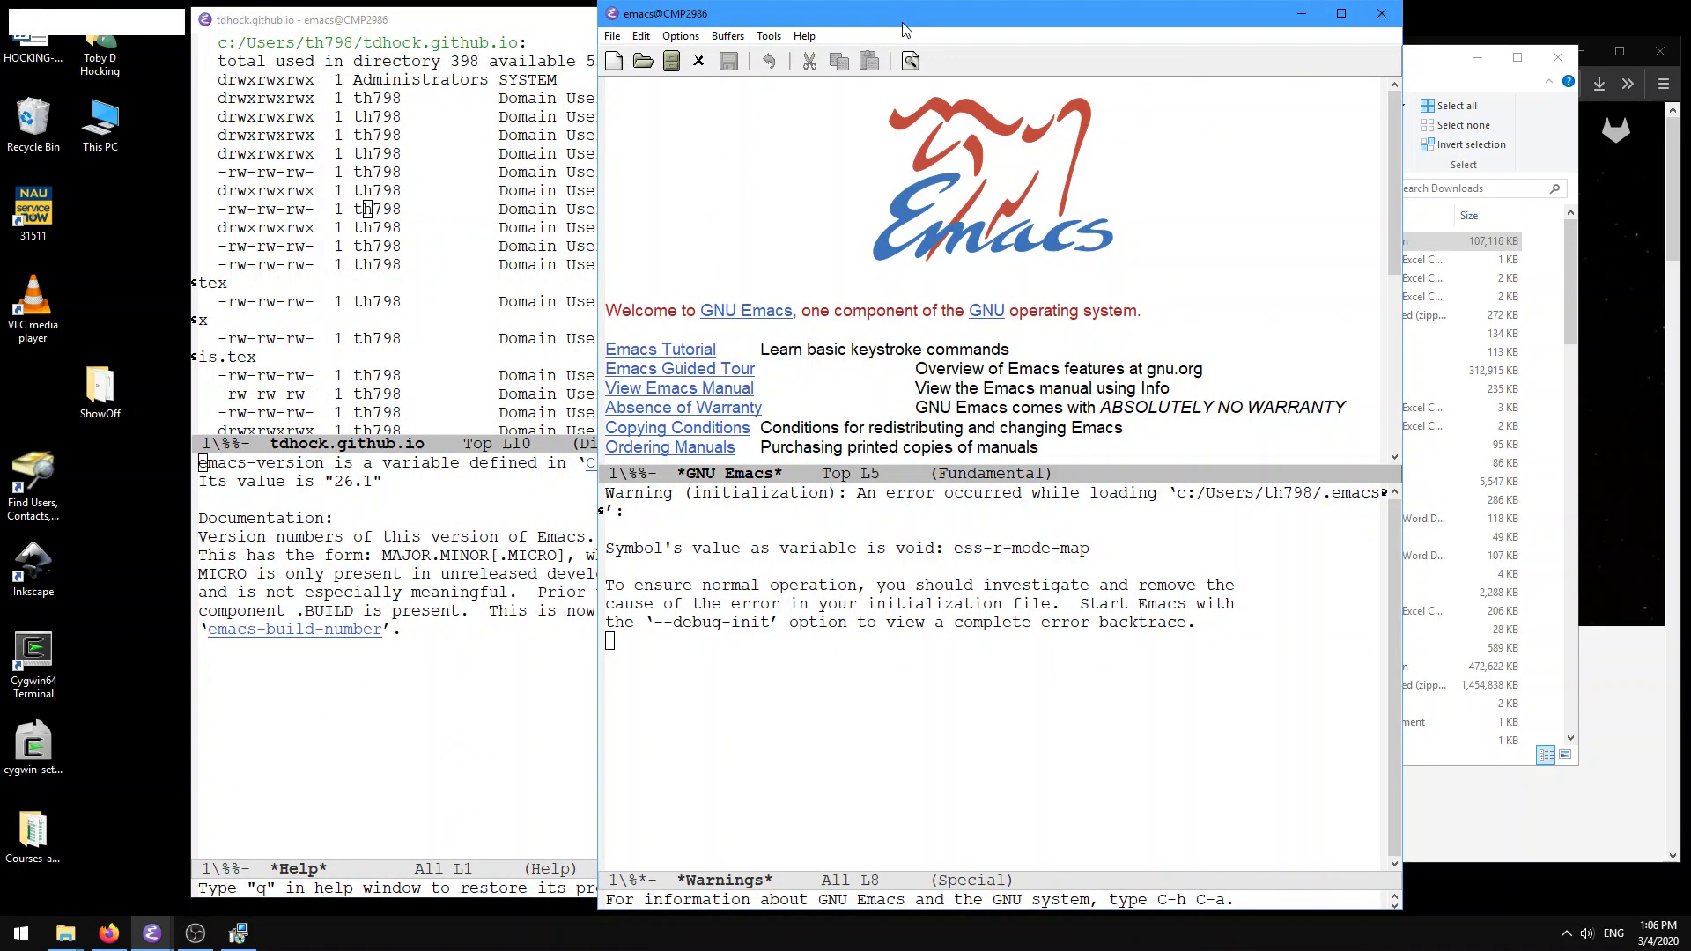
Step: Look up the description of the emacs-version variable in the newly installed Emacs
key("ctrl")
key("ctrl+h")
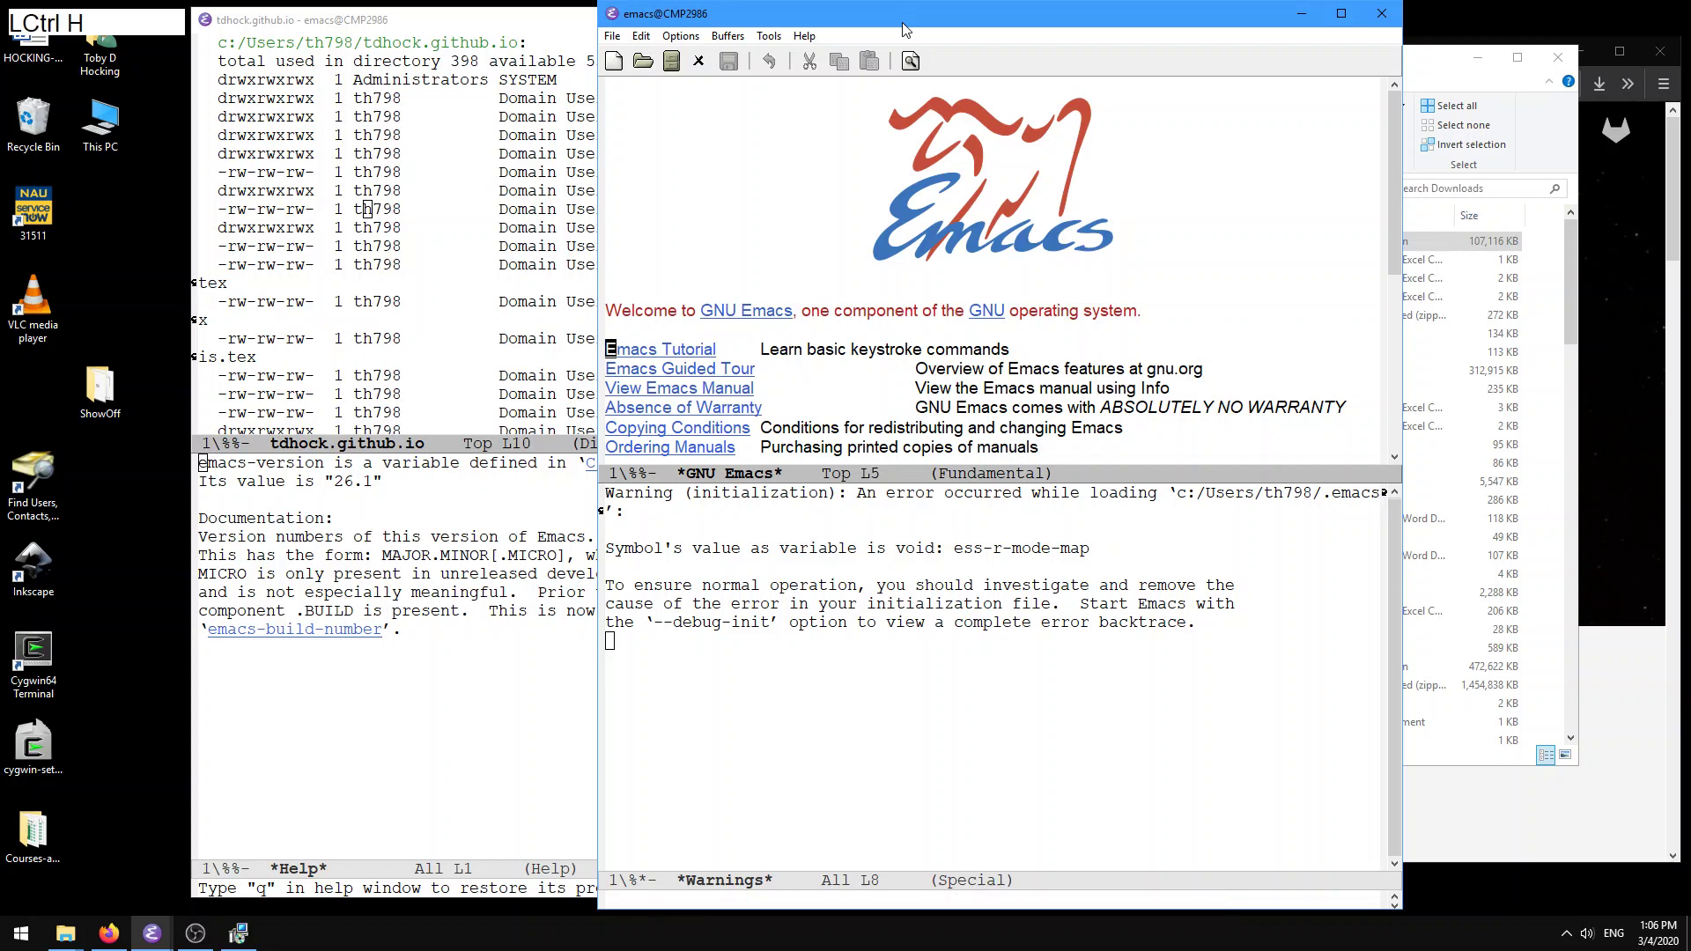
key("v")
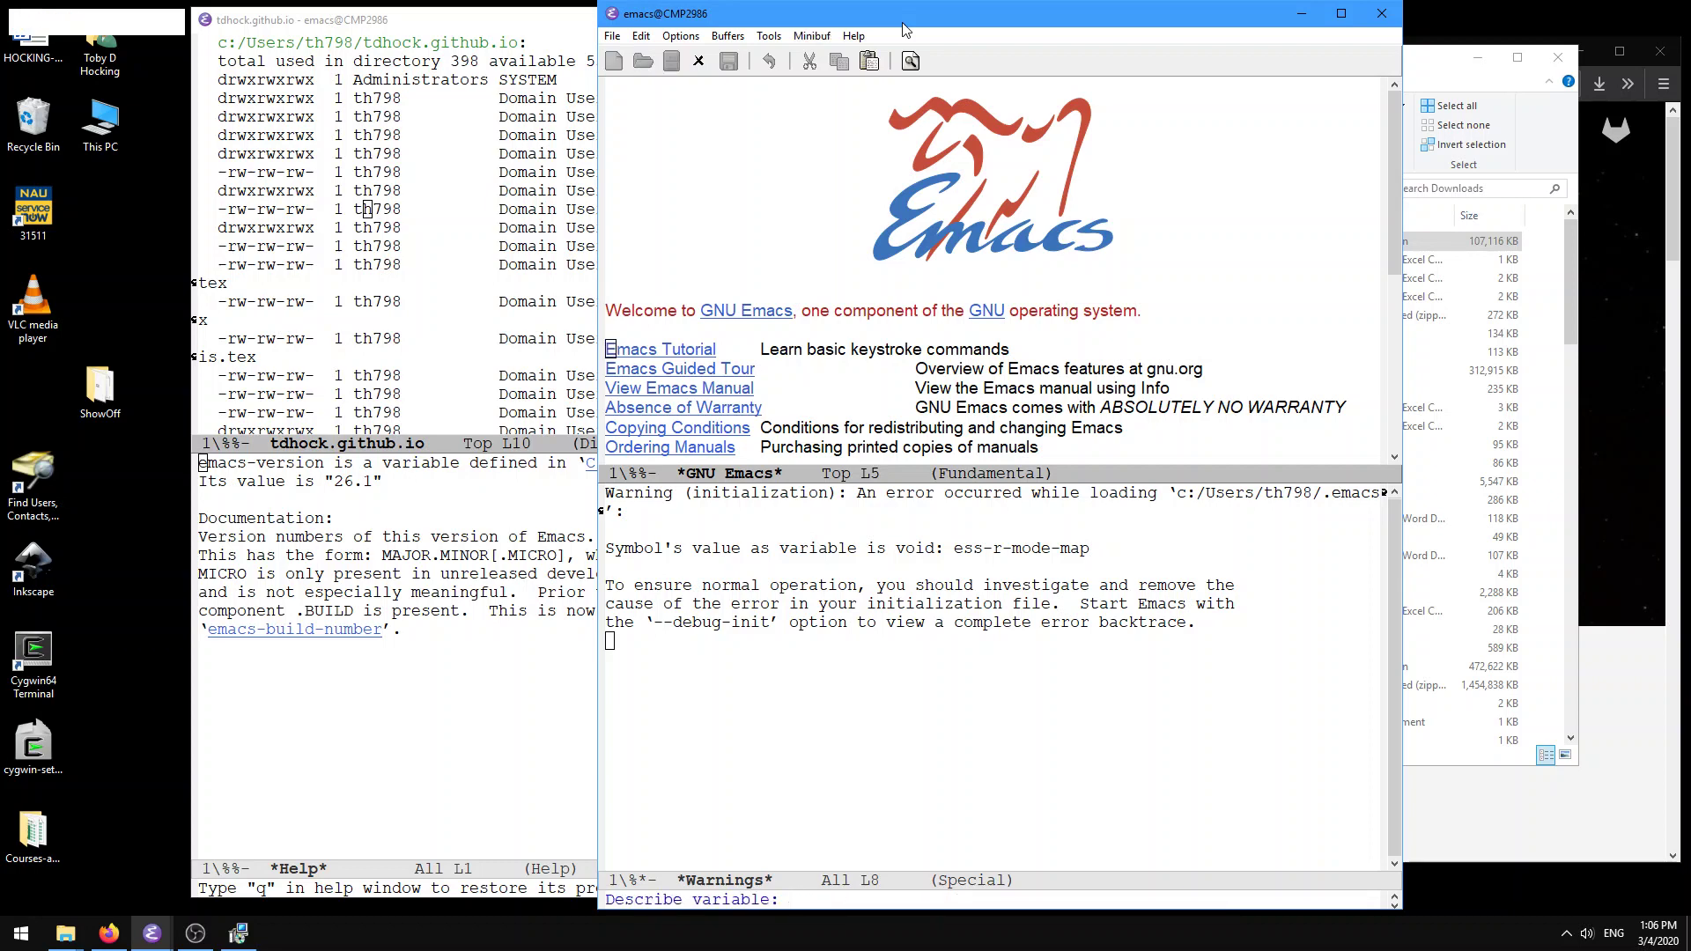
type("emacs-ver")
key("Tab")
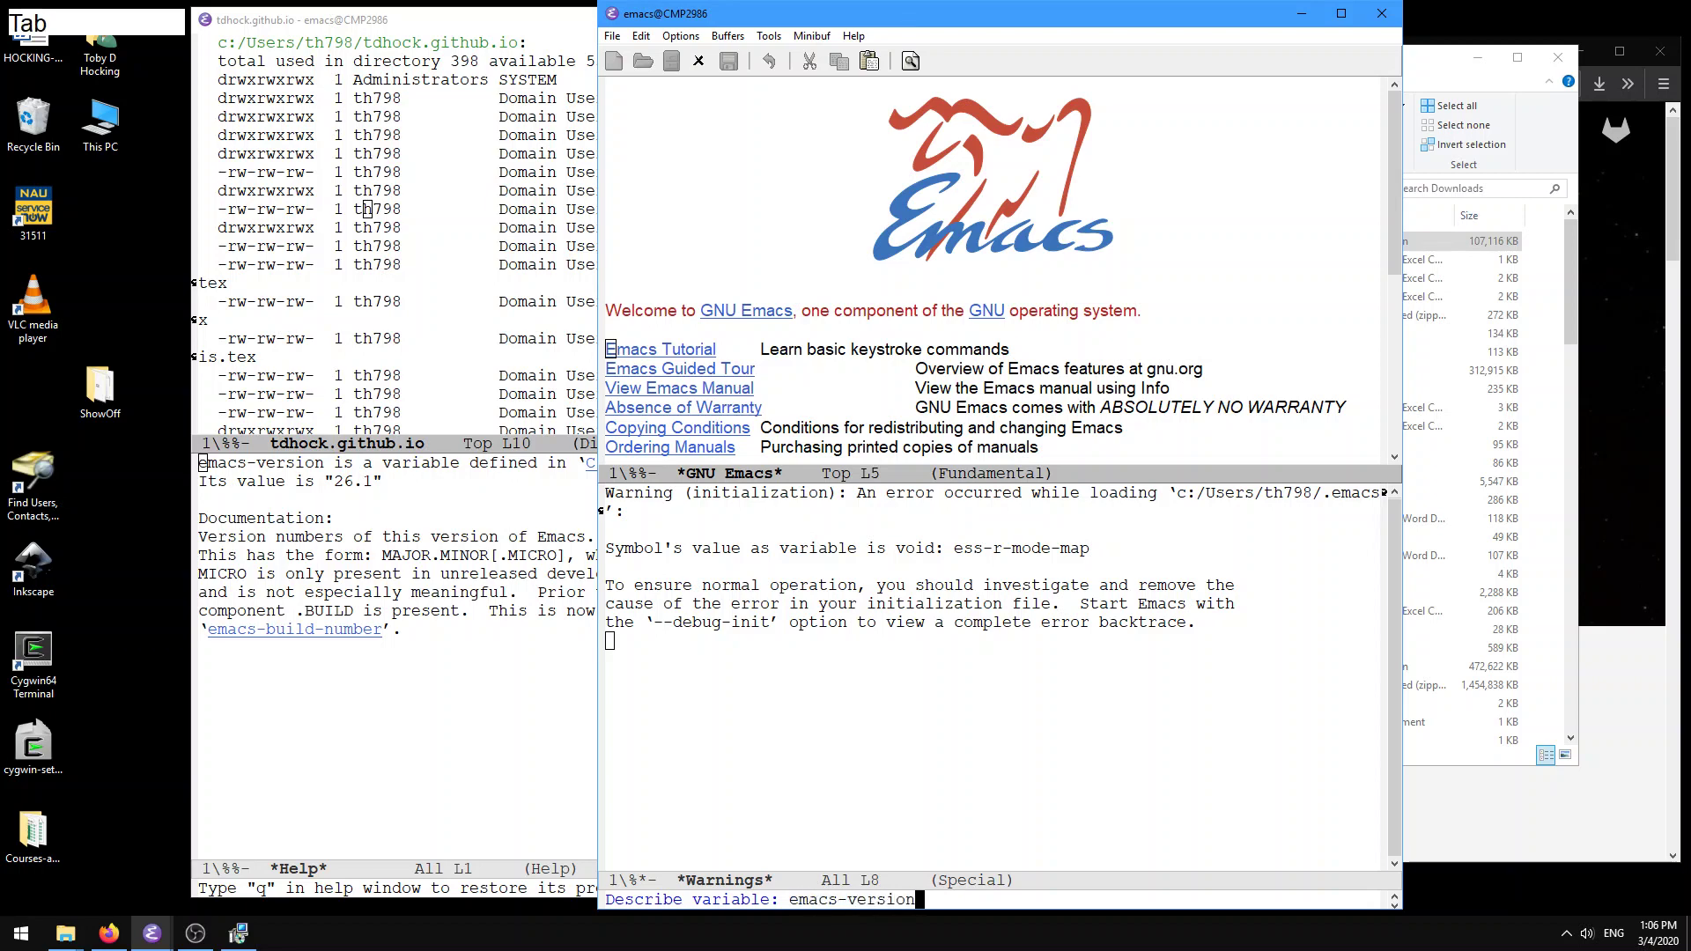
key("Return")
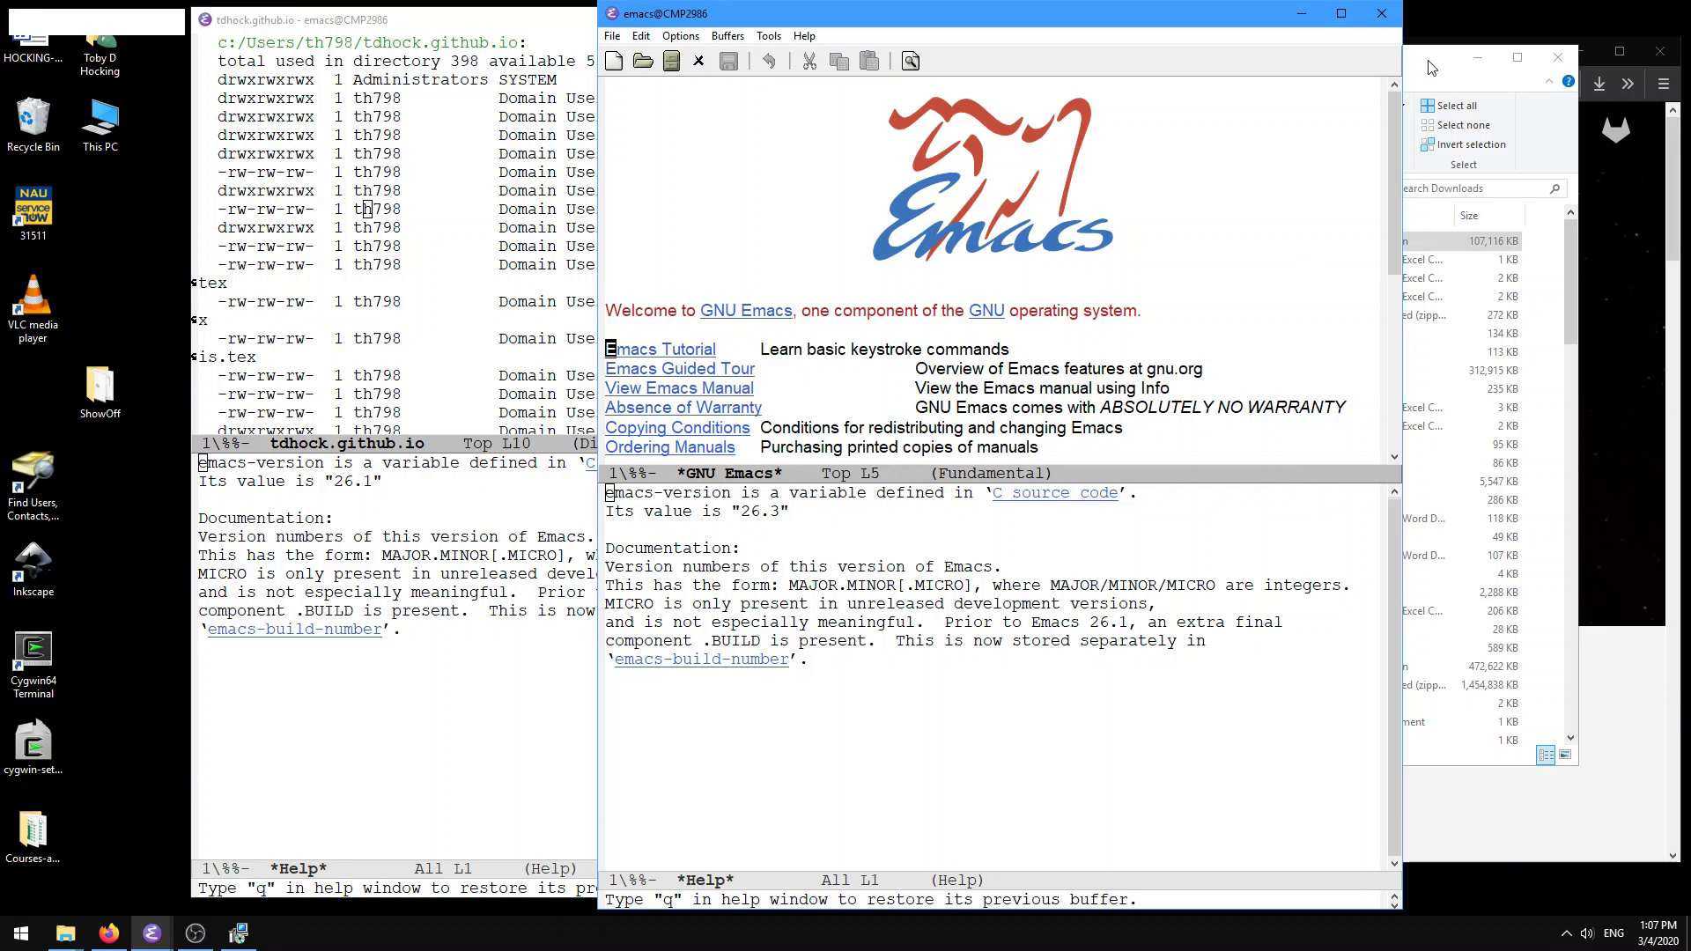
left_click(195, 932)
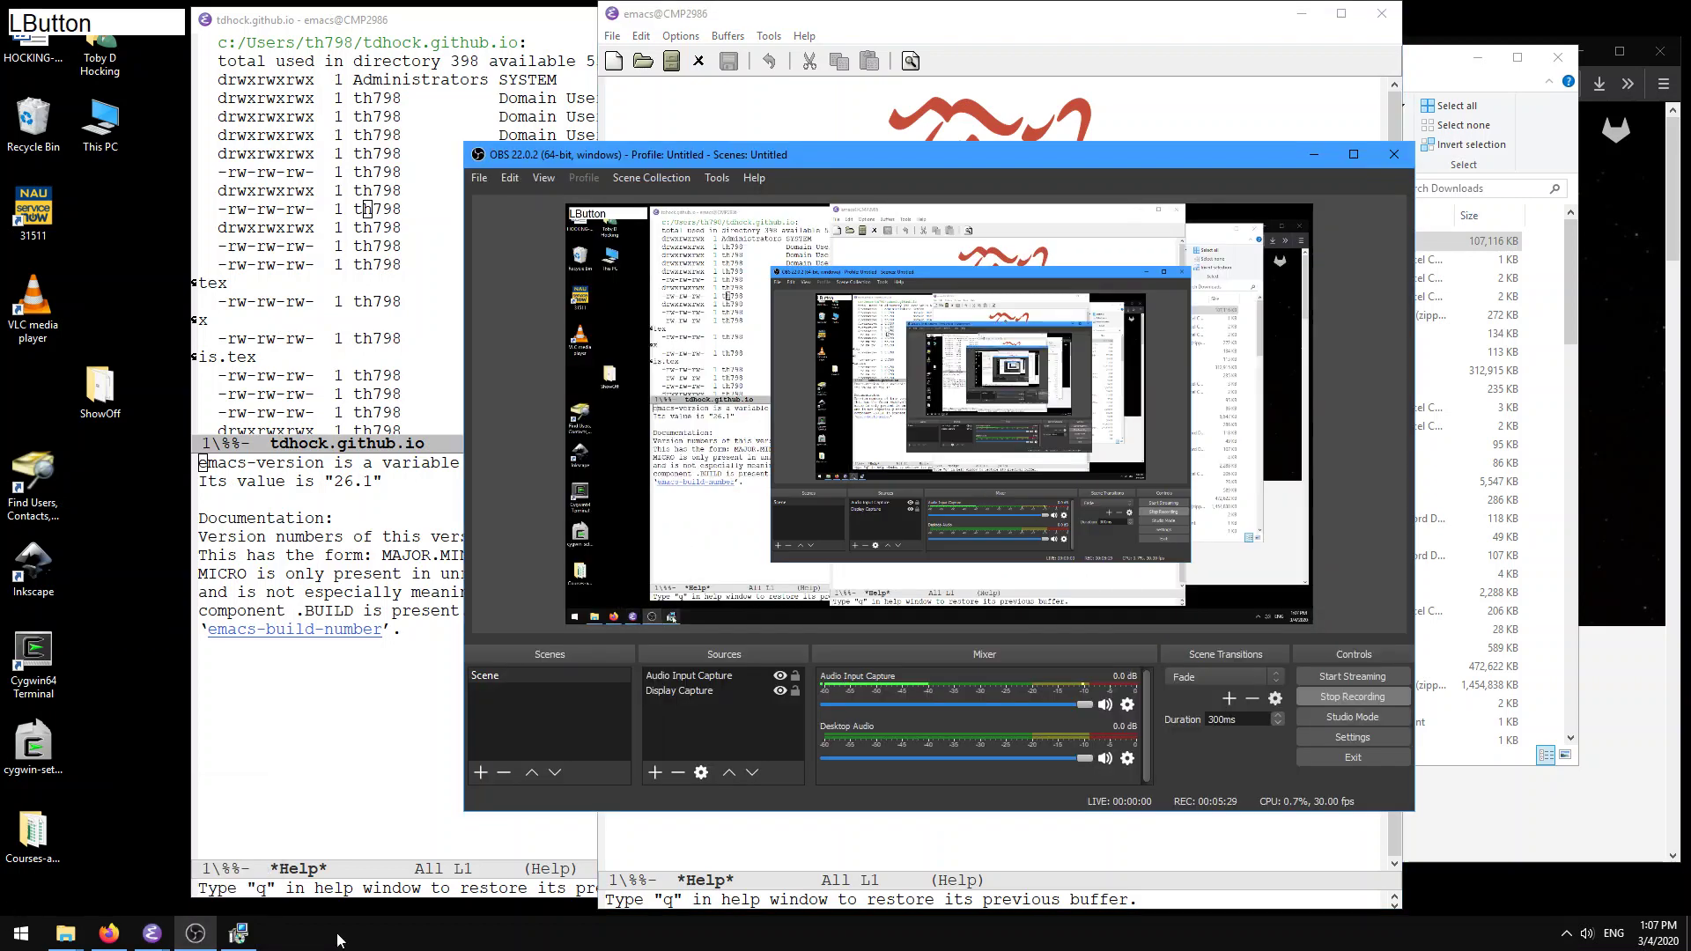